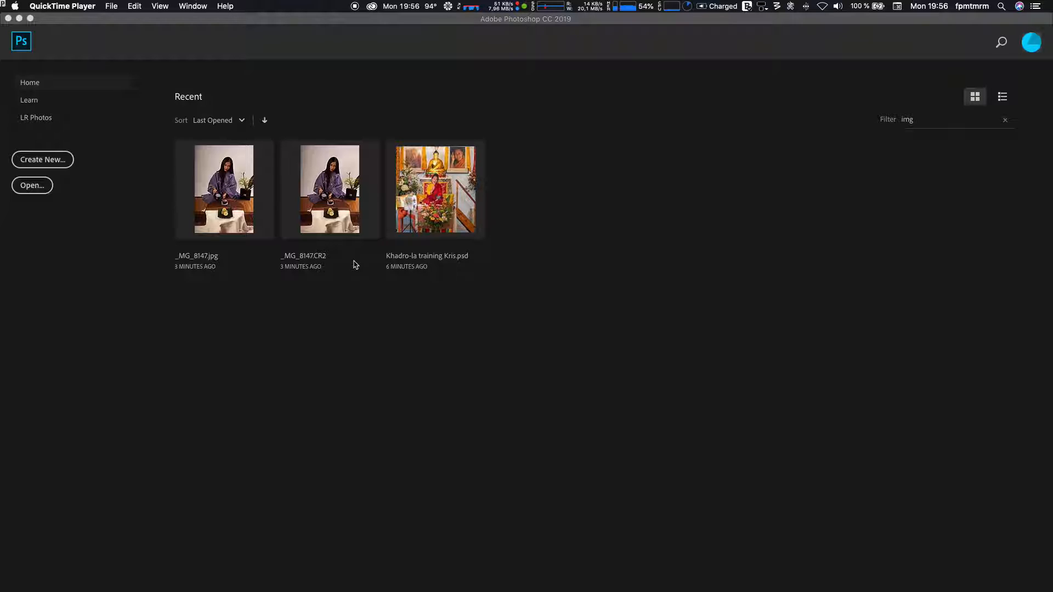
# - Open _MG_8147.jpg from the recent files and convert its locked background into a regular layer
pyautogui.click(222, 206)
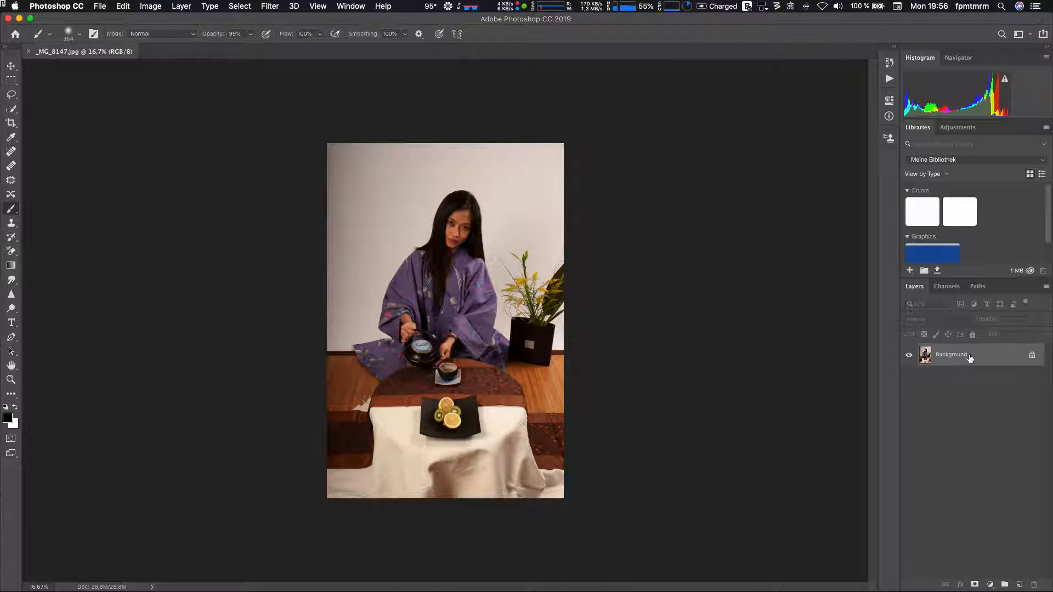
pyautogui.doubleClick(952, 355)
pyautogui.press('Return')
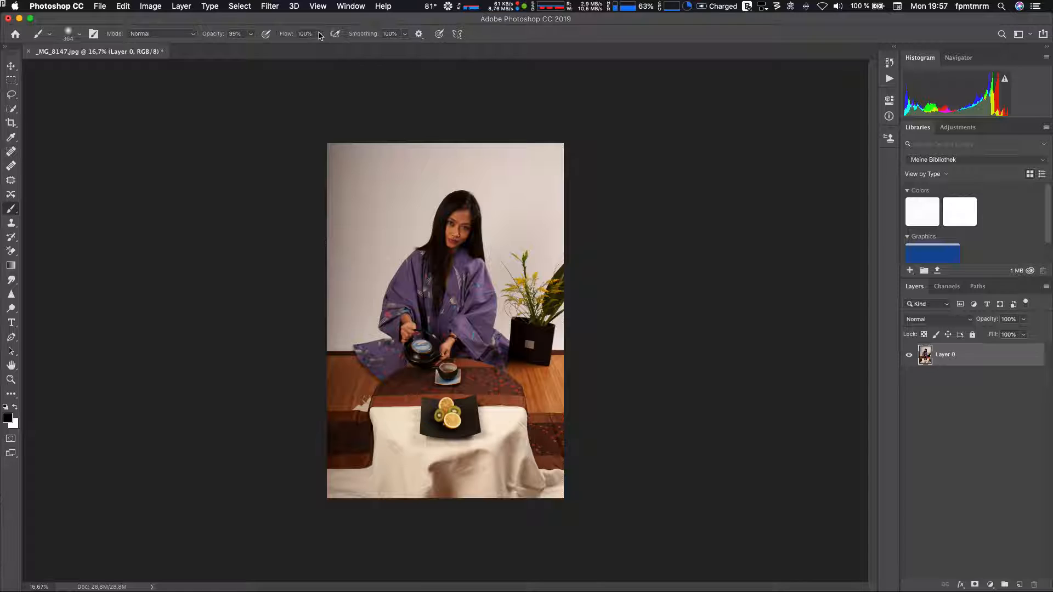
# - Alternate between the Rectangular Marquee and Move tools to compare their tool options
pyautogui.click(11, 81)
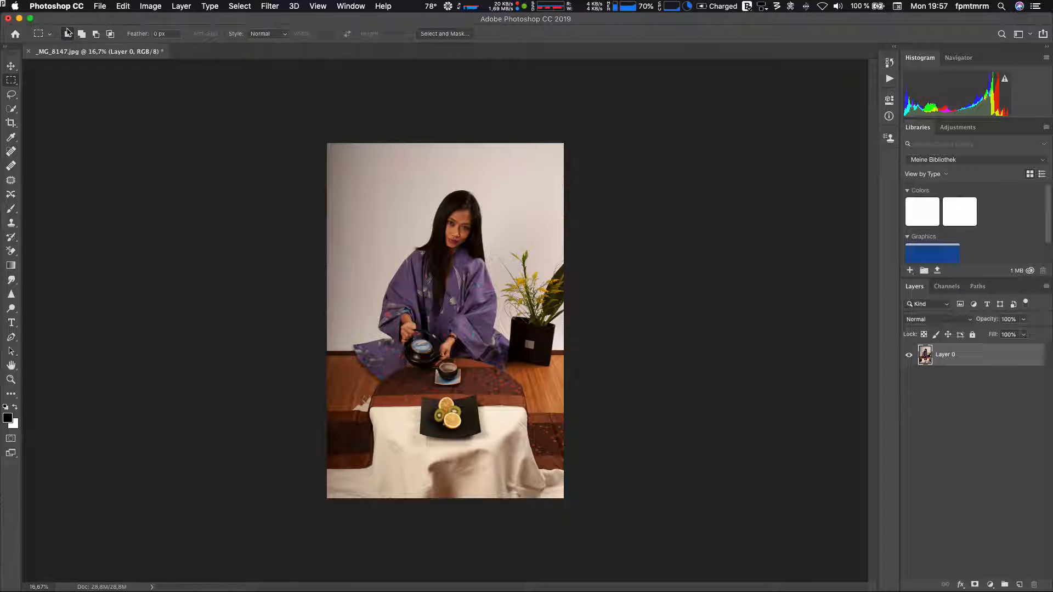
pyautogui.click(11, 65)
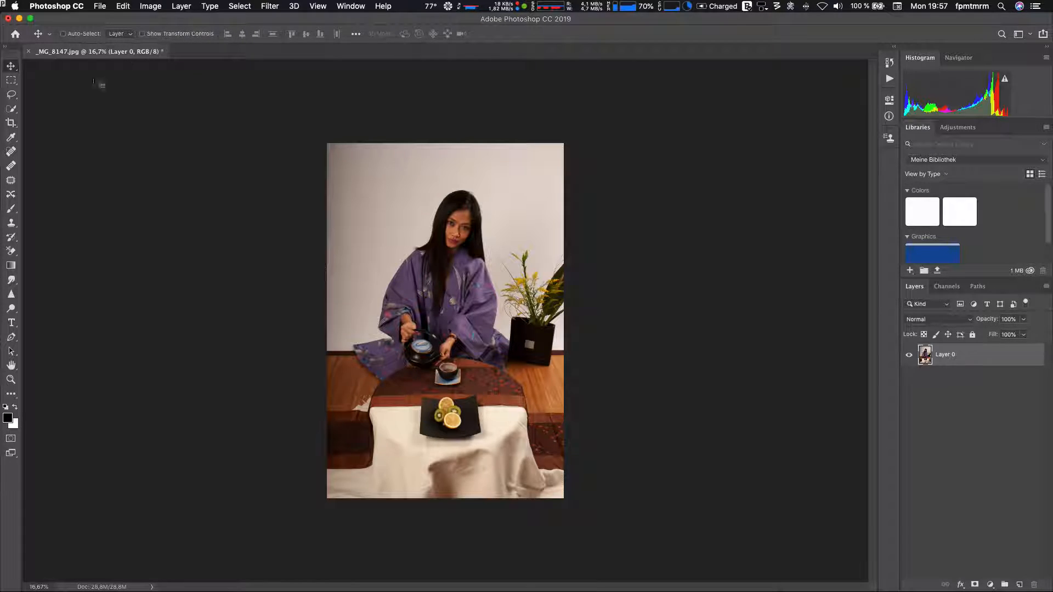
pyautogui.click(10, 82)
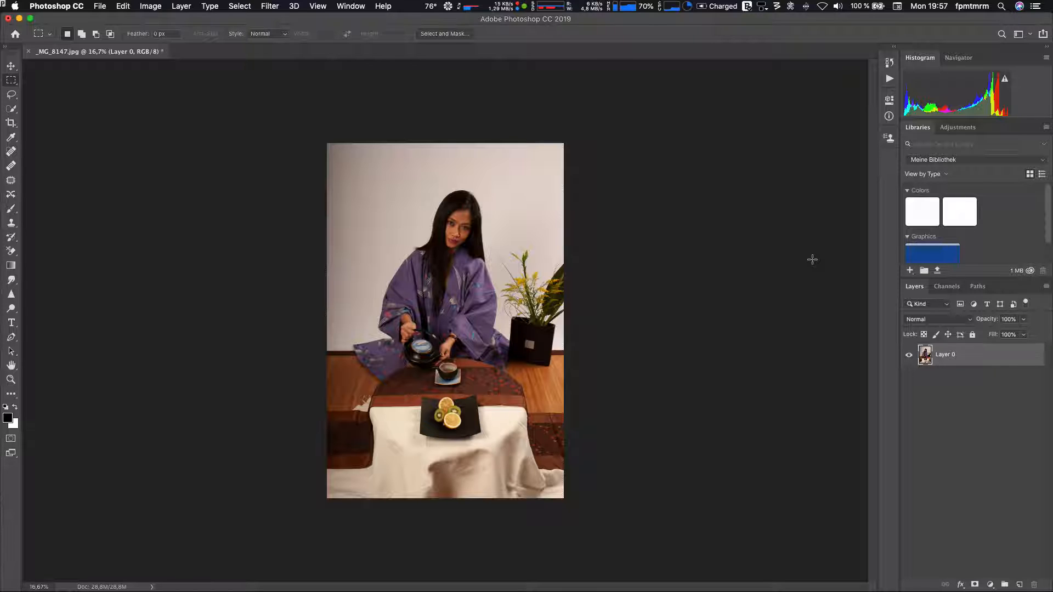
# - Try the Essentials (Default) workspace and return to the Photography workspace
pyautogui.click(350, 6)
pyautogui.moveTo(355, 31)
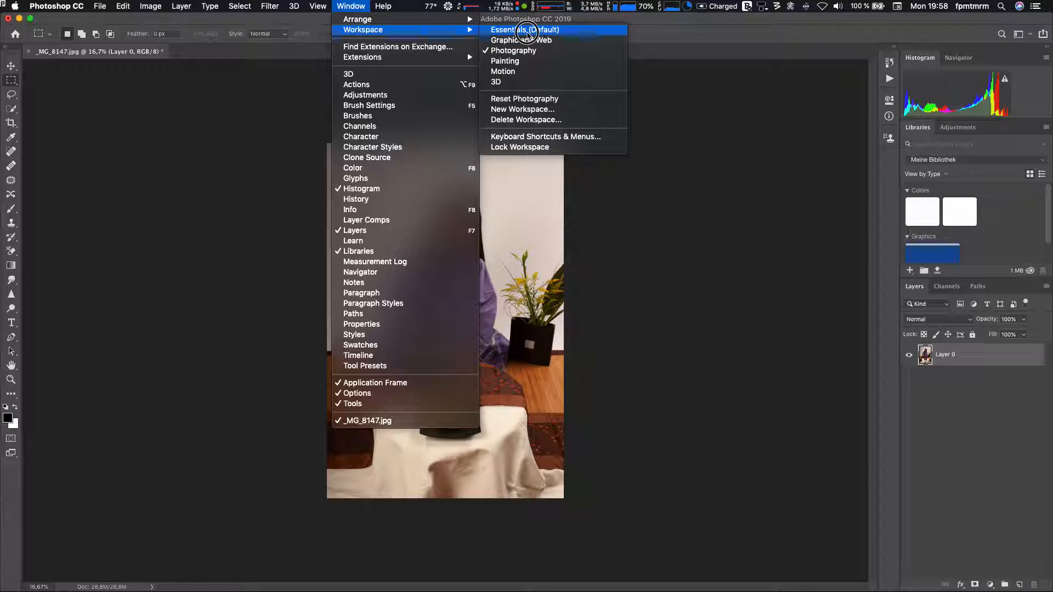
pyautogui.press('Return')
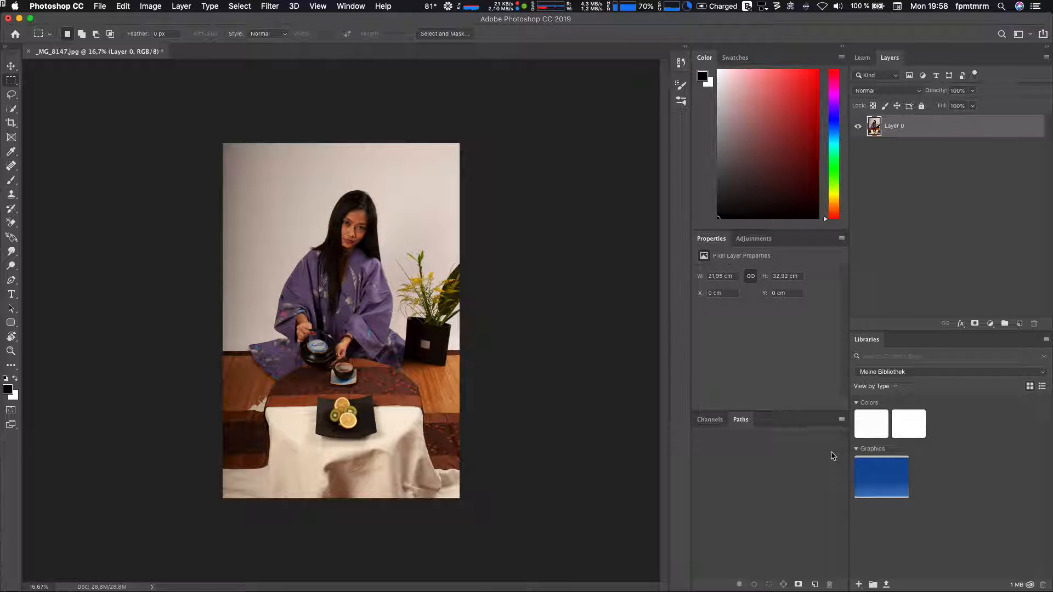
pyautogui.click(350, 6)
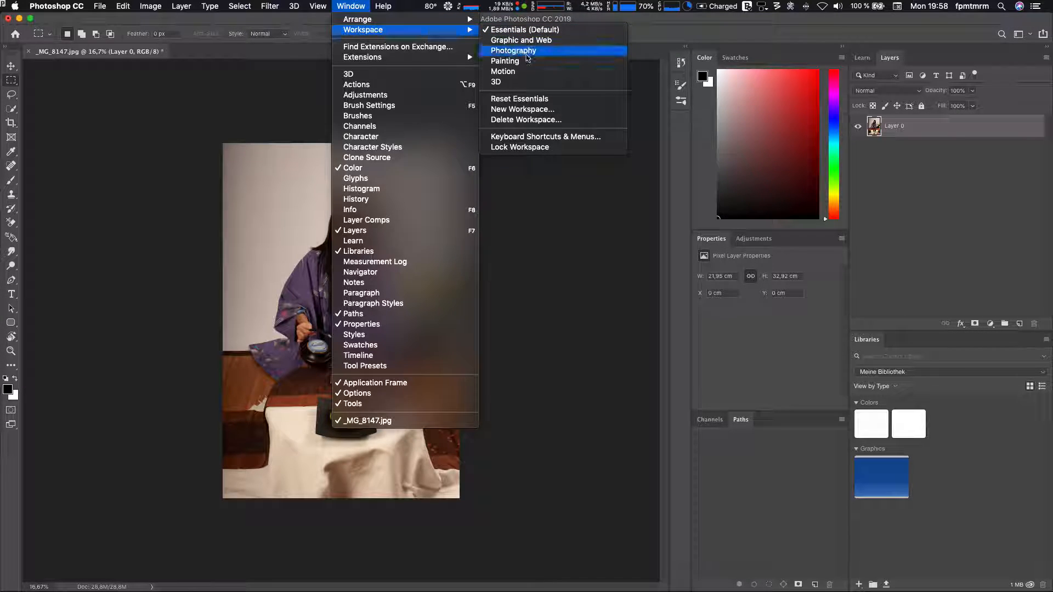
pyautogui.click(514, 50)
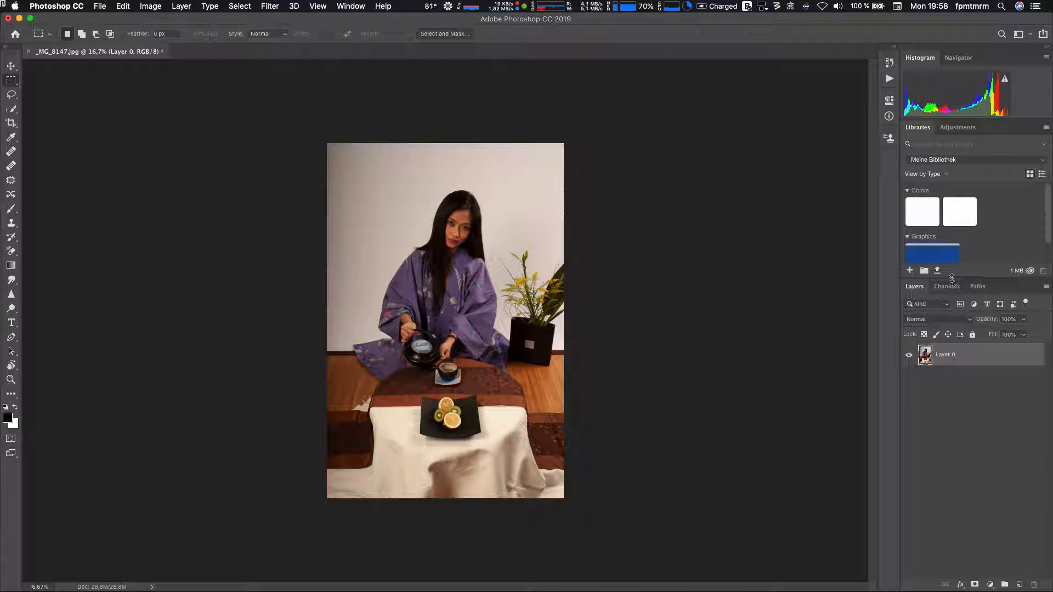
# - Reduce the height of the Libraries area to give the Layers area more room
pyautogui.moveTo(952, 278); pyautogui.dragTo(950, 196)
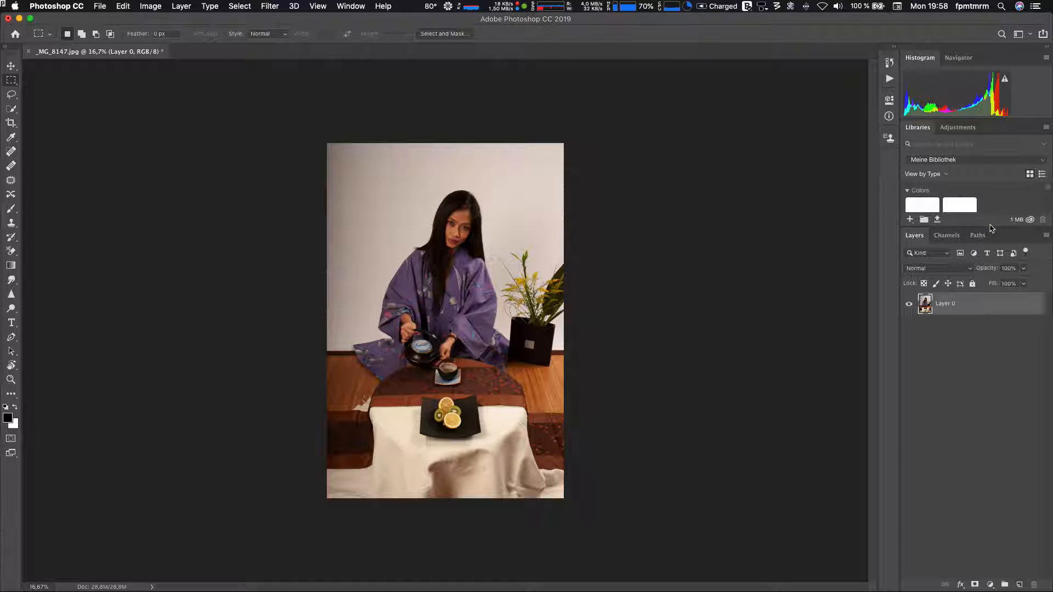
pyautogui.moveTo(991, 233)
pyautogui.mouseDown()
pyautogui.moveTo(990, 303)
pyautogui.moveTo(988, 245)
pyautogui.mouseUp()
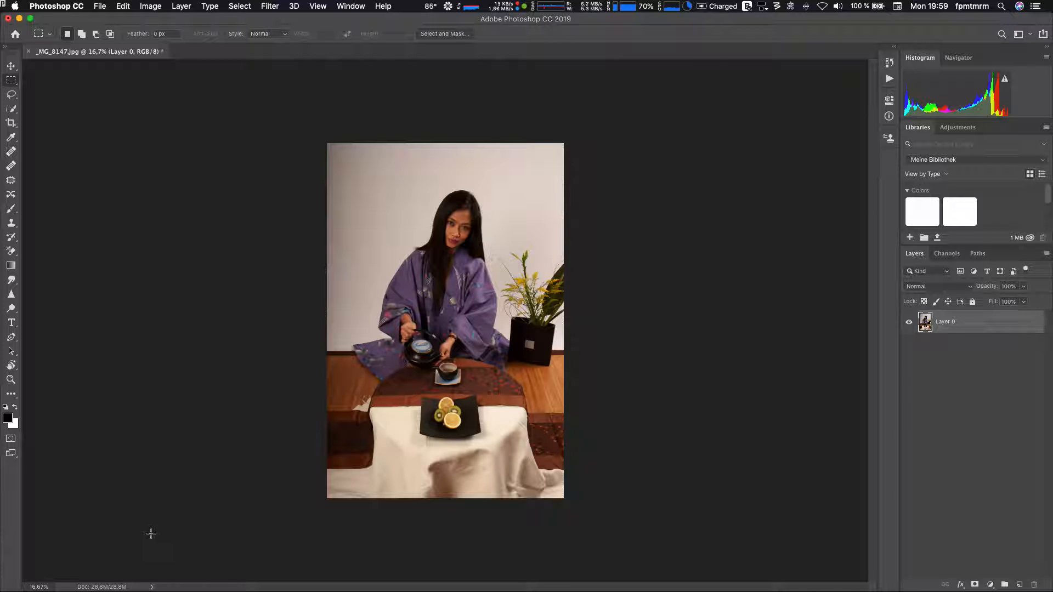
# - Check the document's pixel dimensions, colour channels and resolution in its info read-out
pyautogui.click(107, 587)
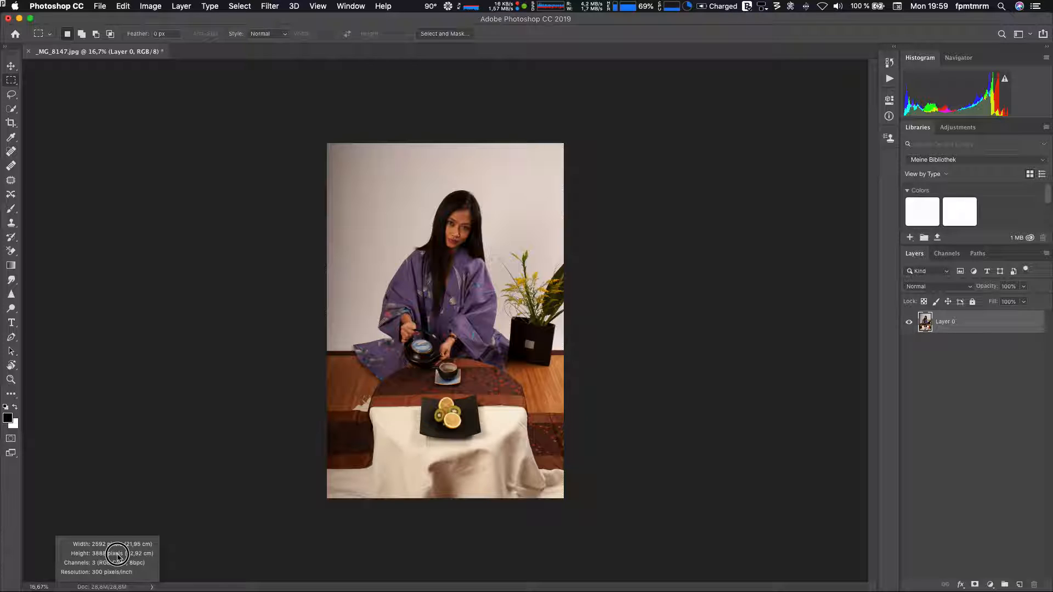
pyautogui.moveTo(117, 555); pyautogui.dragTo(139, 482)
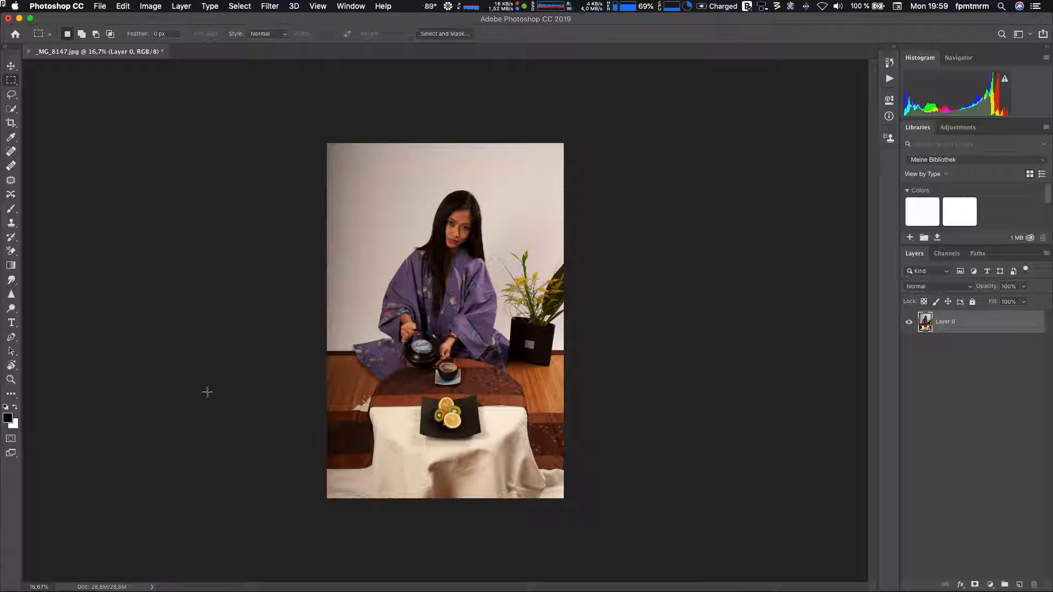
# - Open the Image Size settings and toggle resampling, leaving it disabled
pyautogui.click(148, 6)
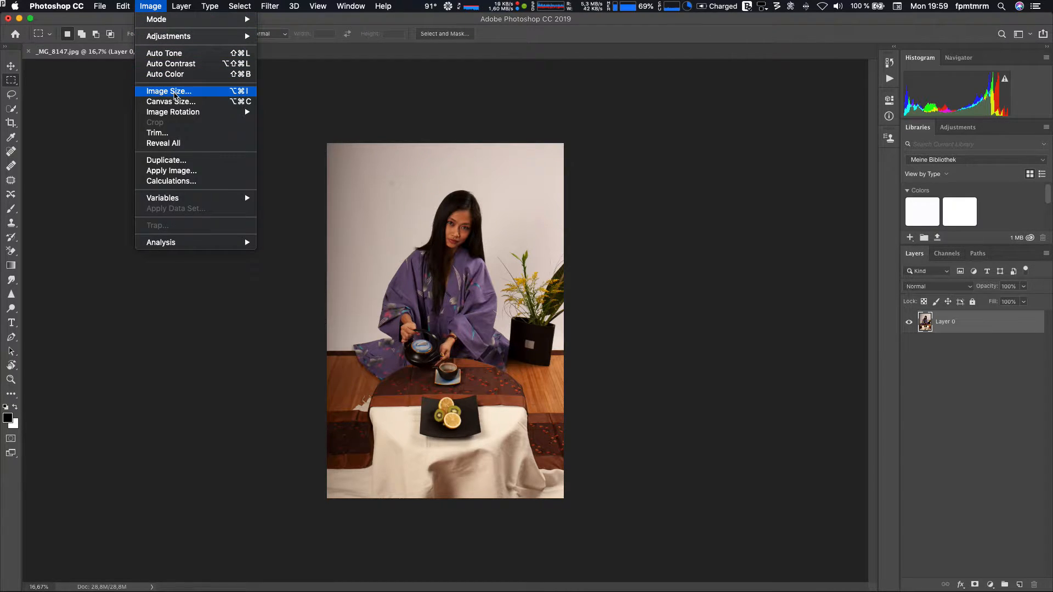
pyautogui.click(174, 95)
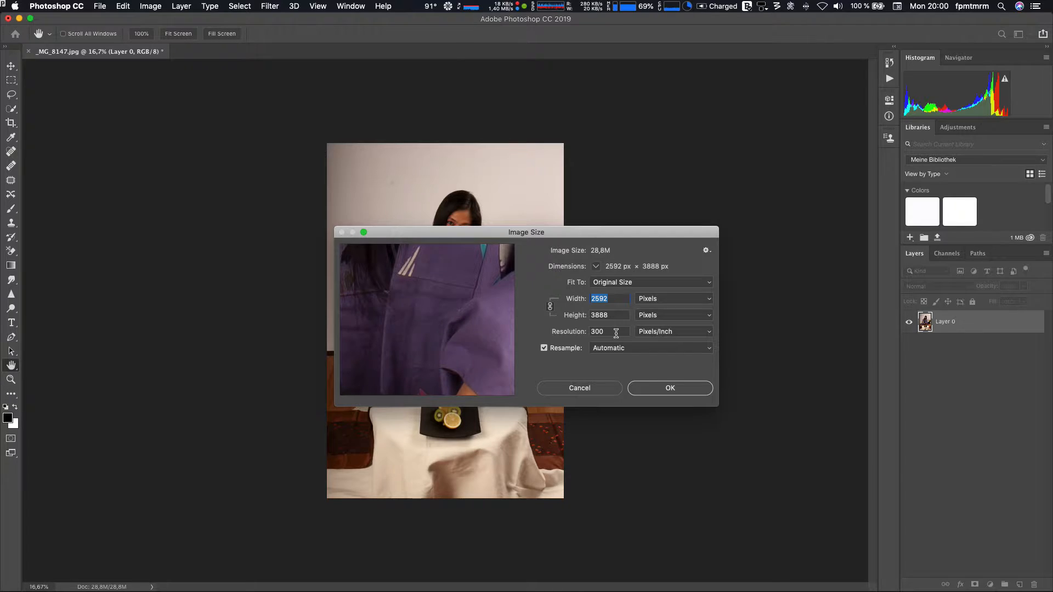
pyautogui.click(544, 349)
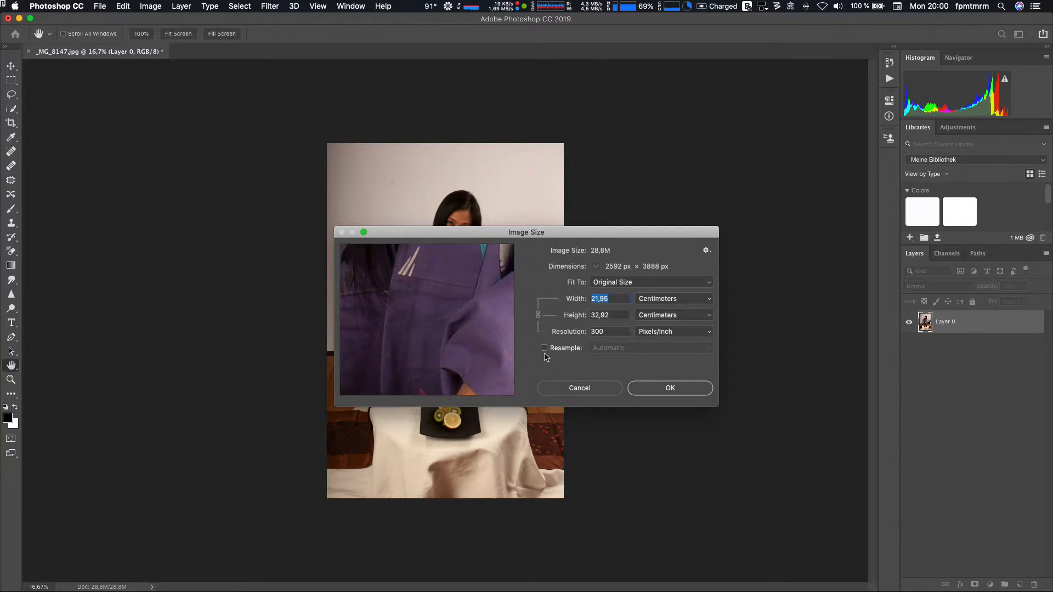
pyautogui.click(544, 349)
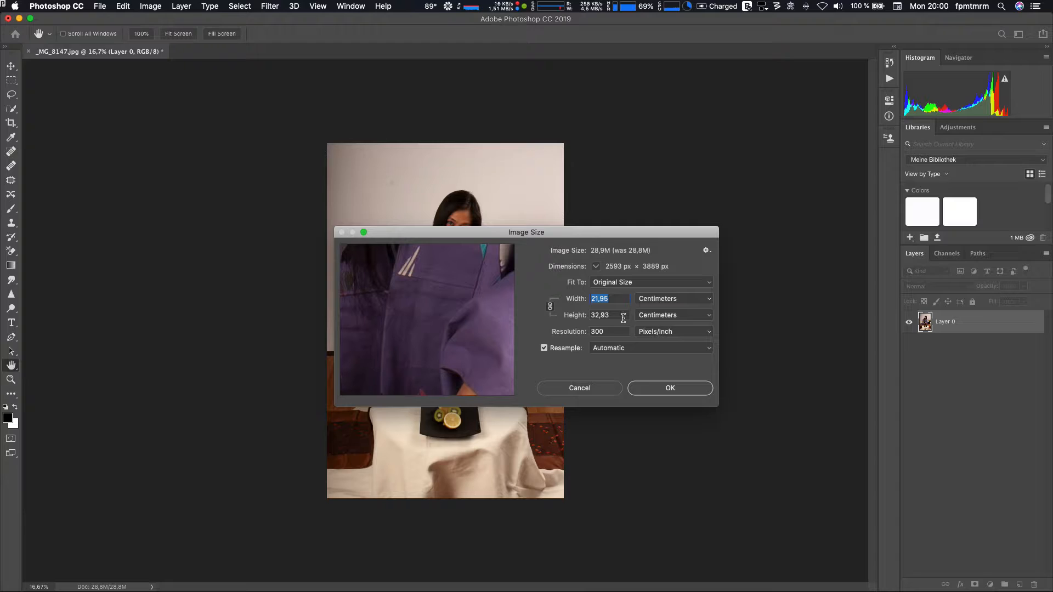
pyautogui.click(543, 349)
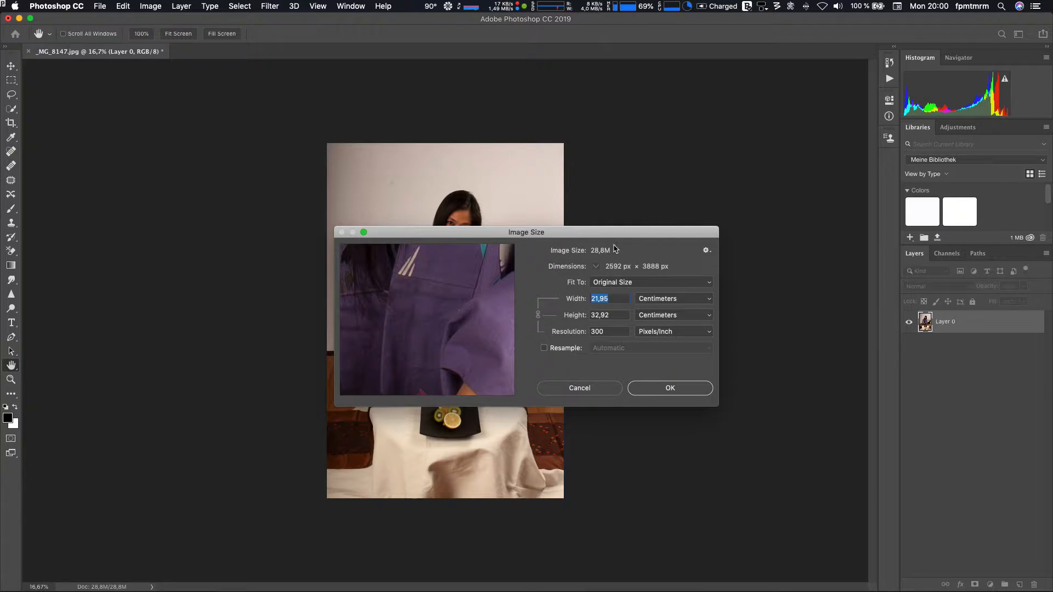
# - Try an image width of 600 cm without resampling, set the resolution back to 300 pixels/inch and enable resampling
pyautogui.moveTo(508, 252)
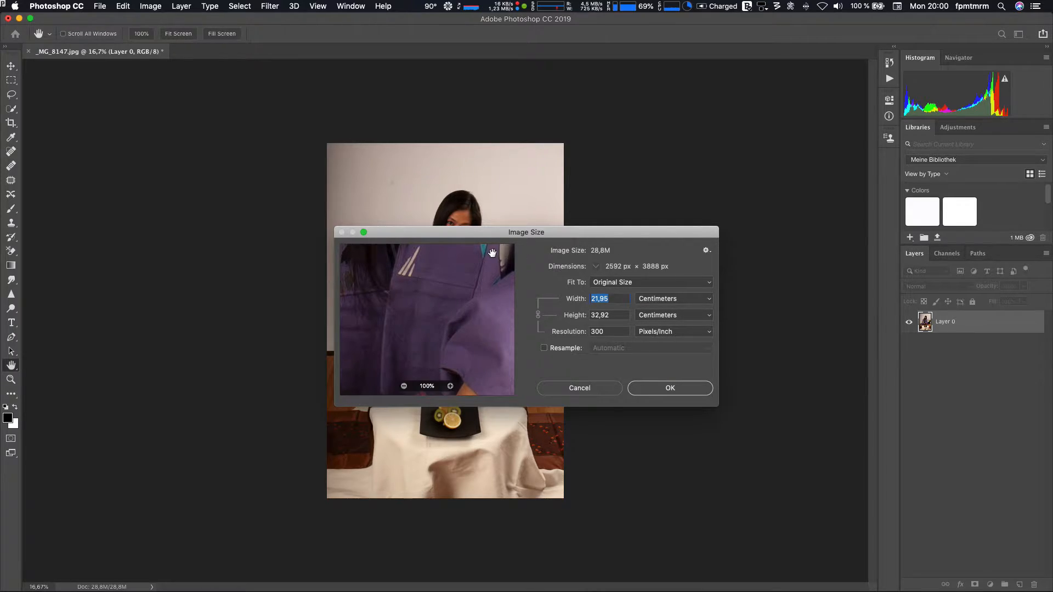
pyautogui.write('600')
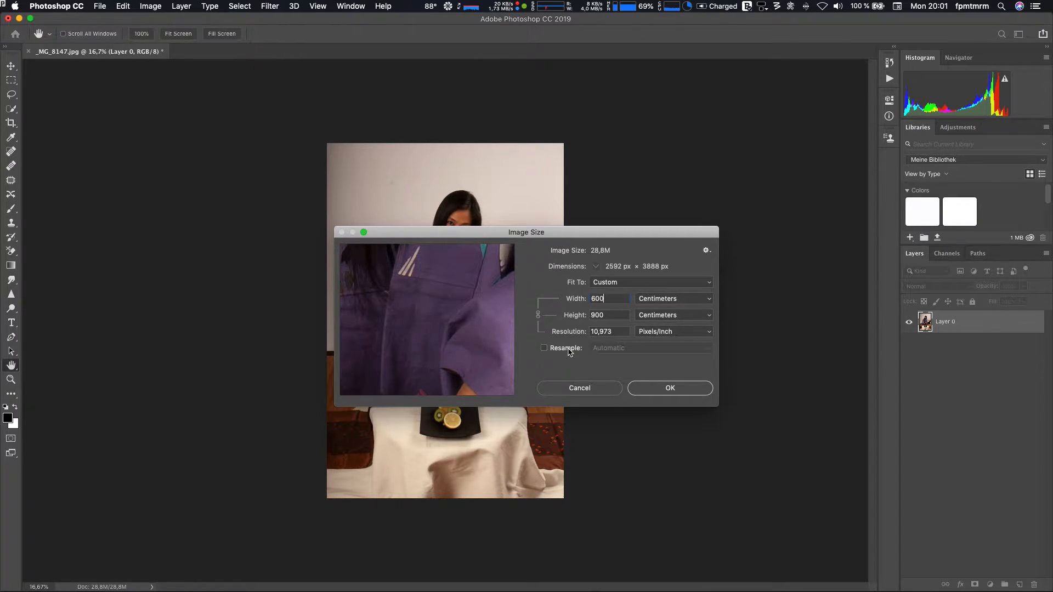
pyautogui.doubleClick(618, 331)
pyautogui.write('300')
pyautogui.click(544, 348)
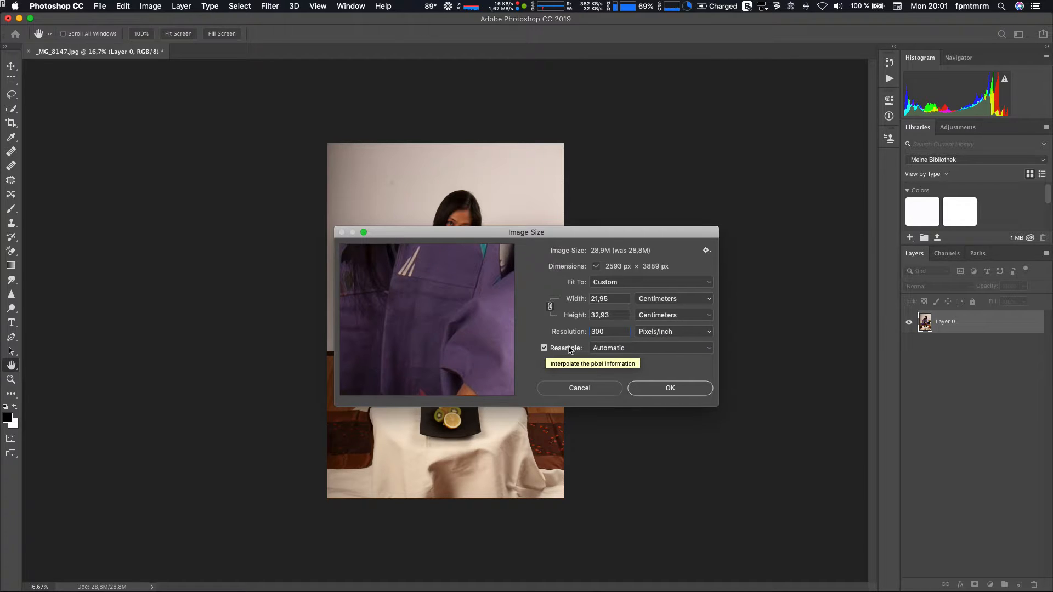
# - Try an image width of 1000 pixels with resampling enabled, and cancel the resize
pyautogui.click(652, 303)
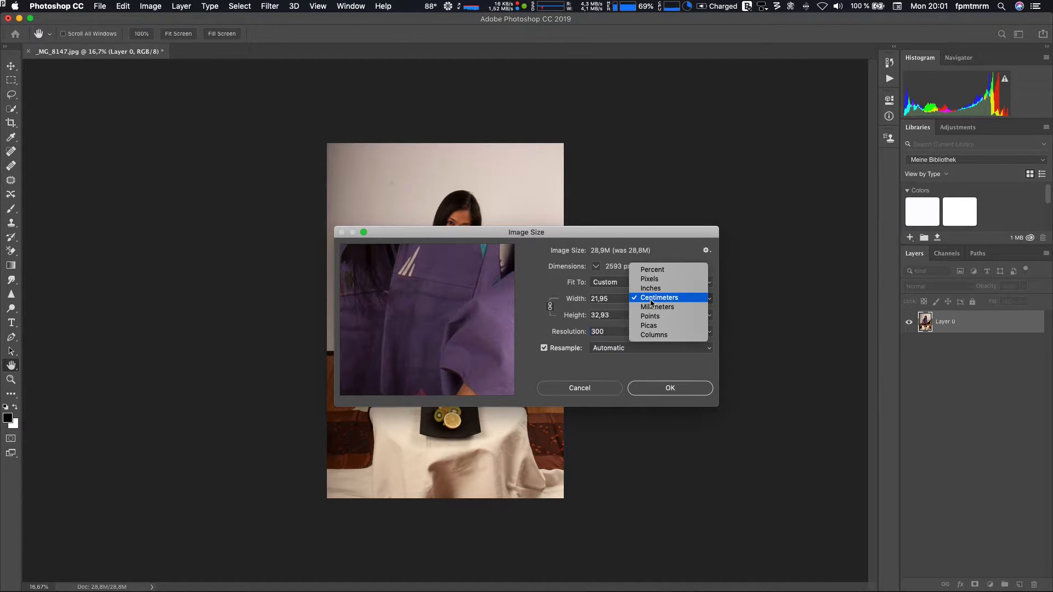
pyautogui.click(662, 280)
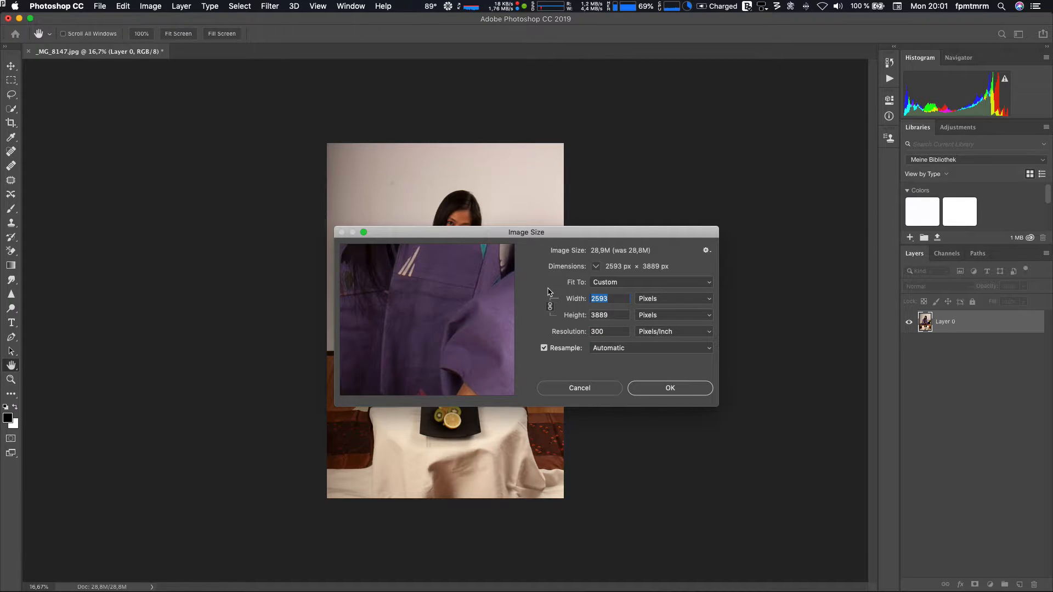
pyautogui.write('1000')
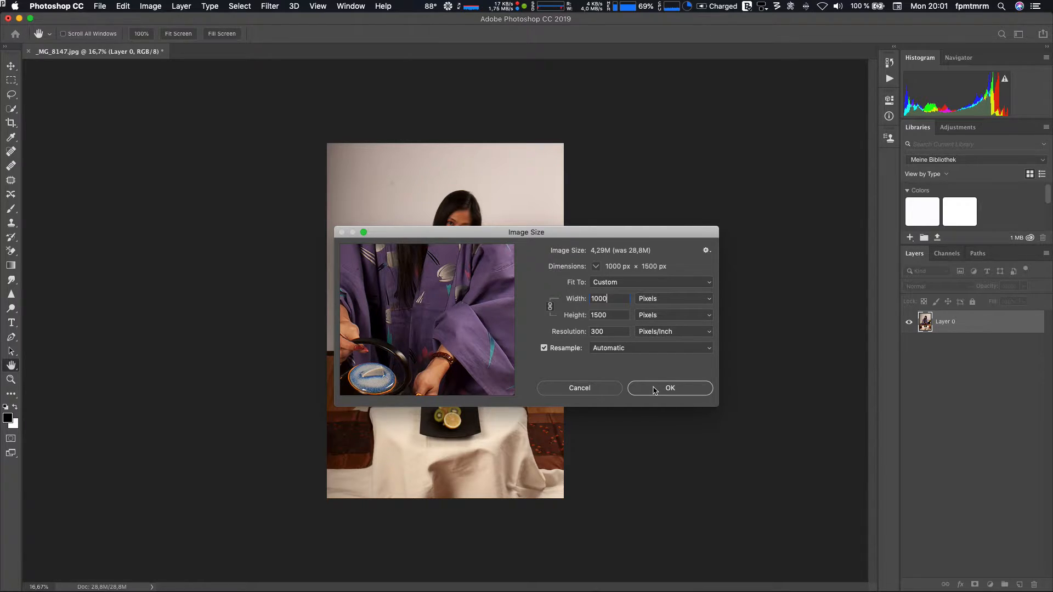
pyautogui.click(593, 392)
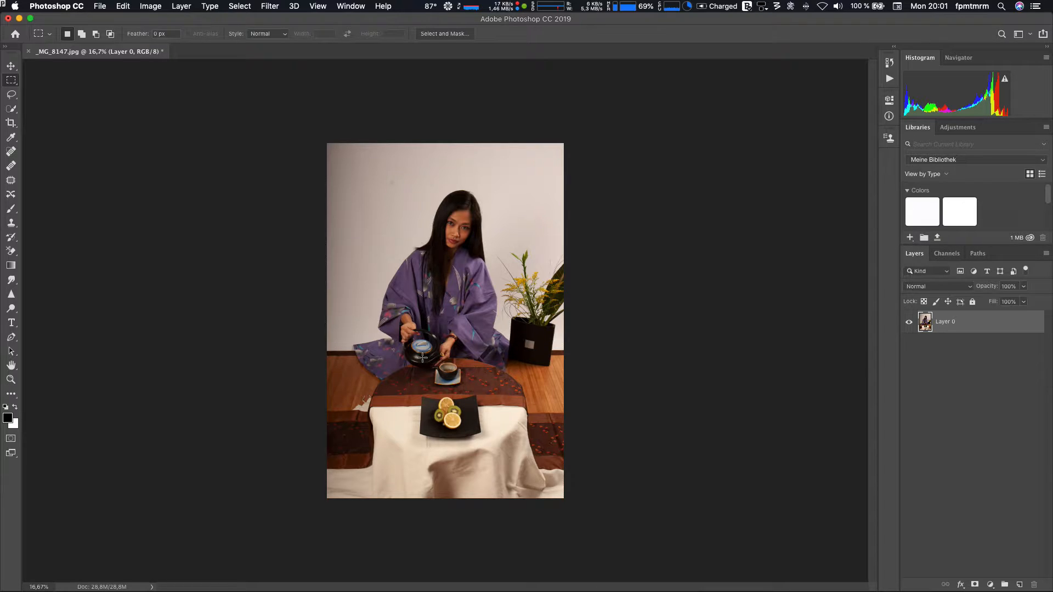
# - Cycle through the Crop, Brush, Move and Rectangular Marquee tools without editing the photo
pyautogui.click(11, 124)
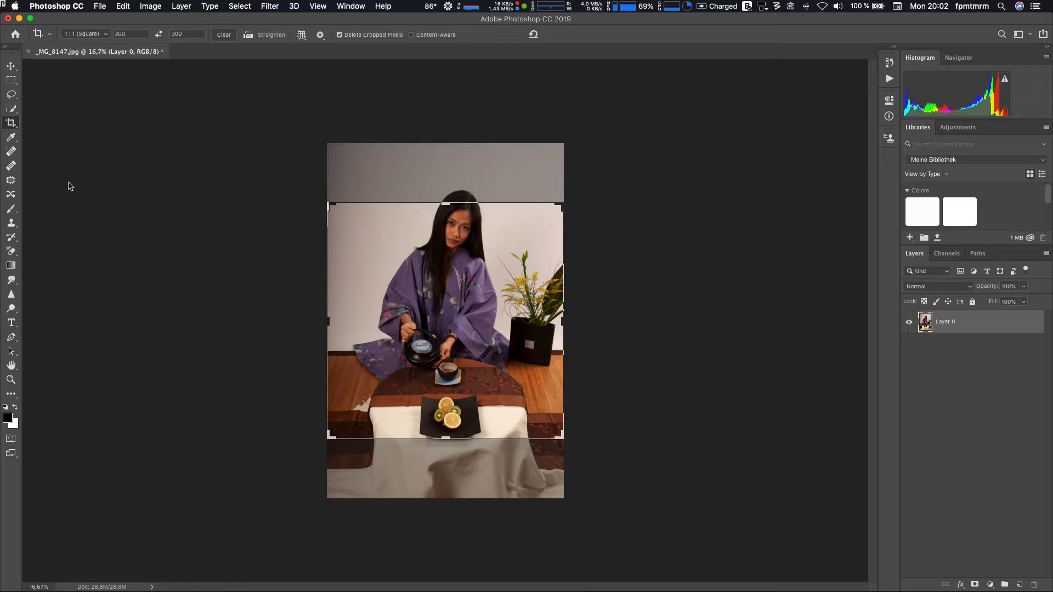
pyautogui.press('Escape')
pyautogui.press('b')
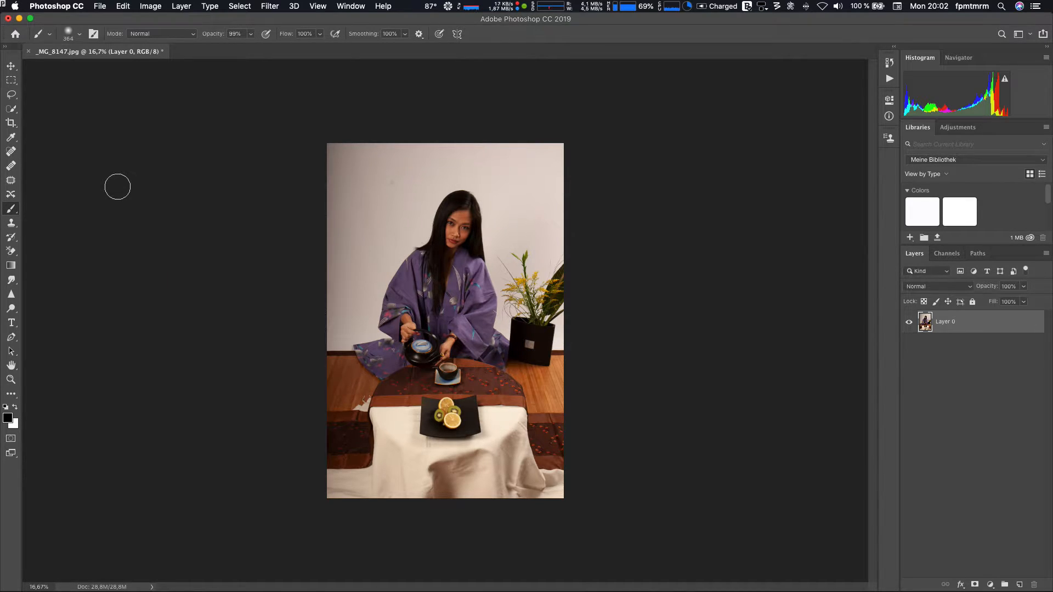
pyautogui.press('c')
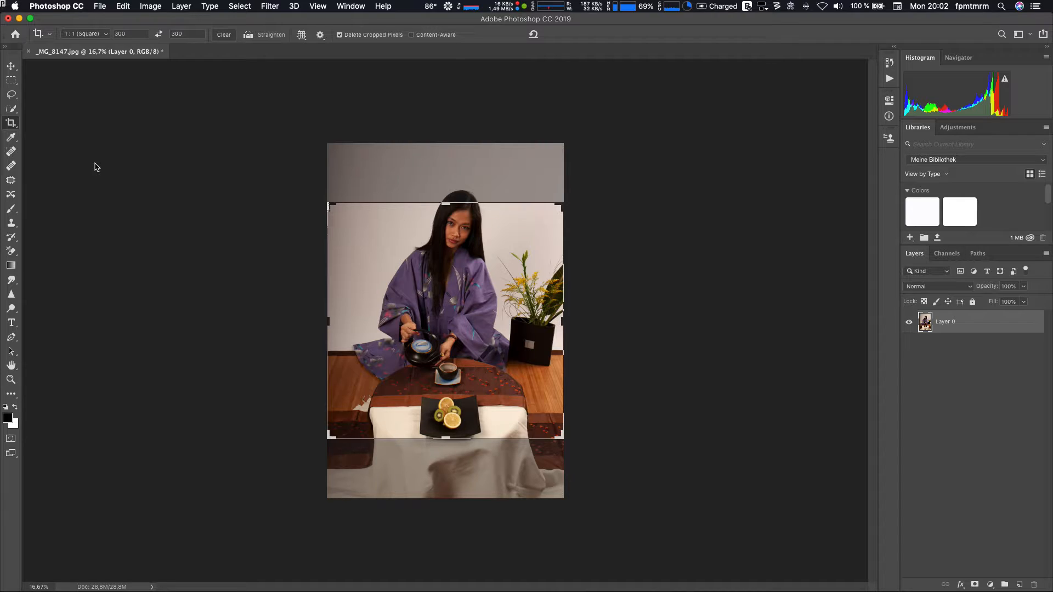
pyautogui.press('v')
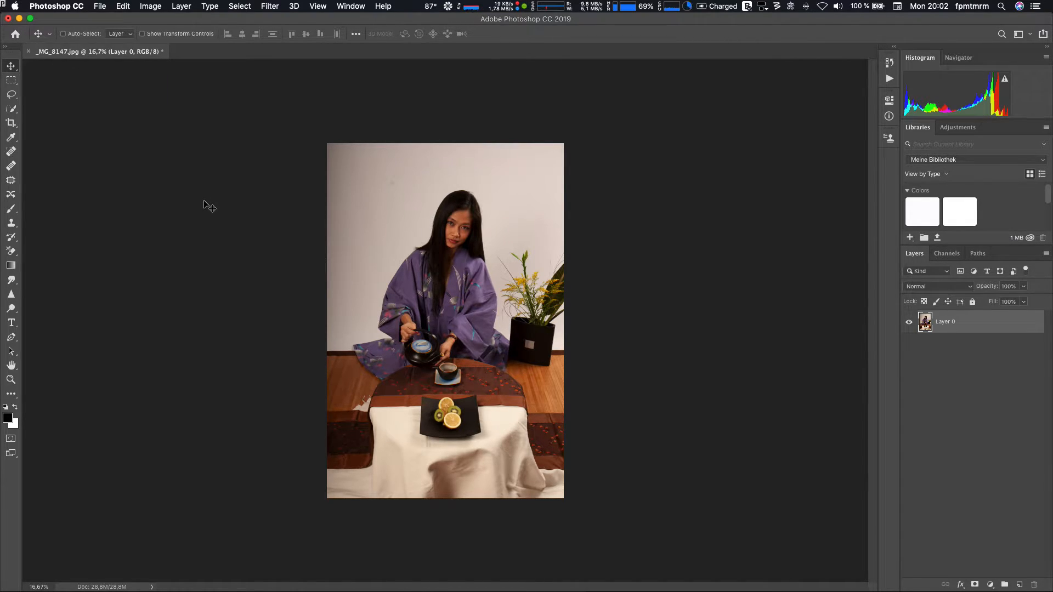
pyautogui.press('b')
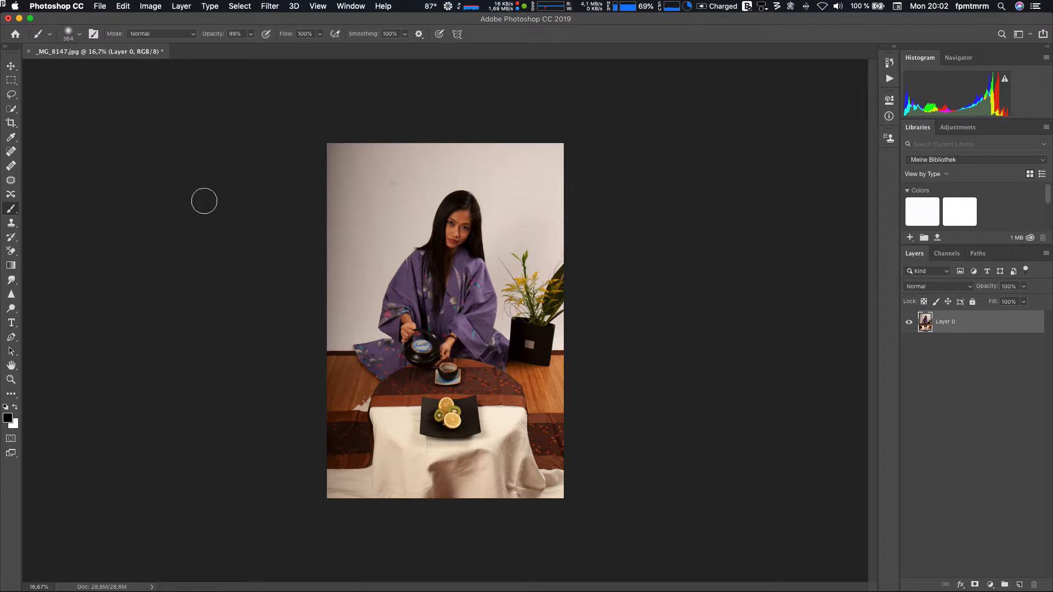
pyautogui.press('v')
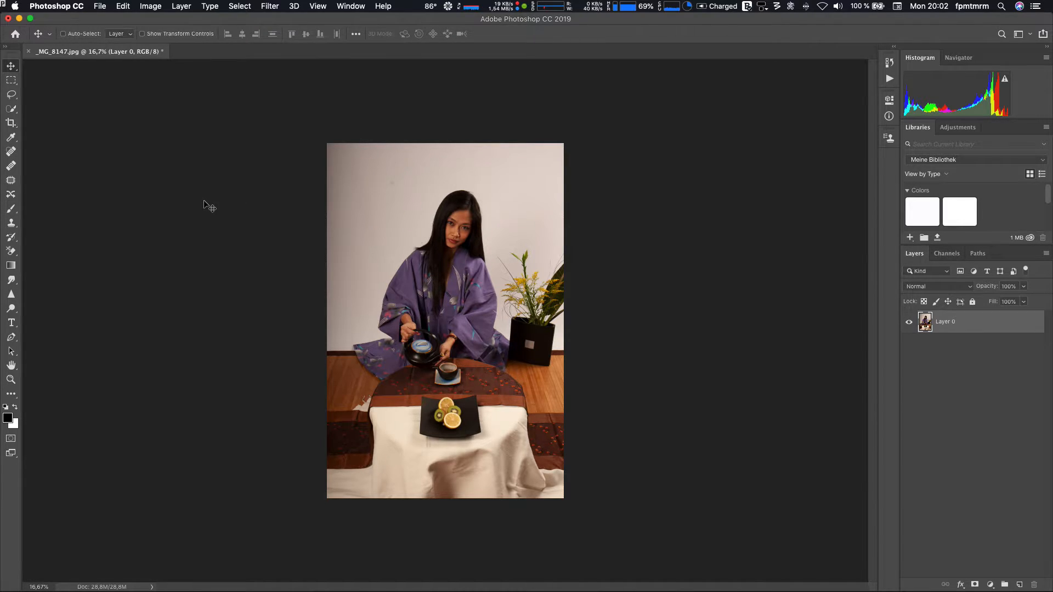
pyautogui.press('m')
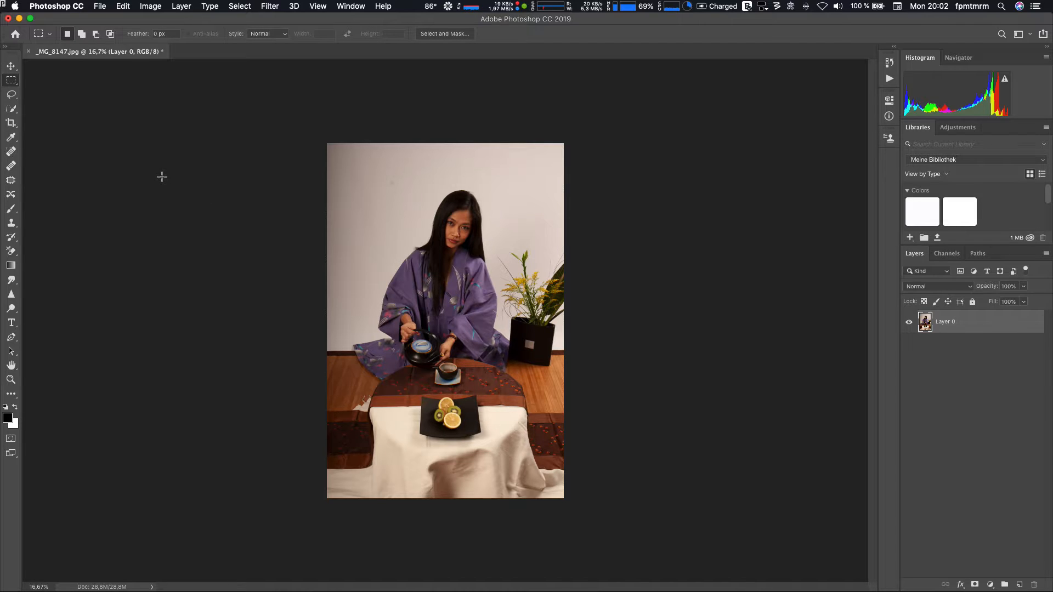
pyautogui.press('v')
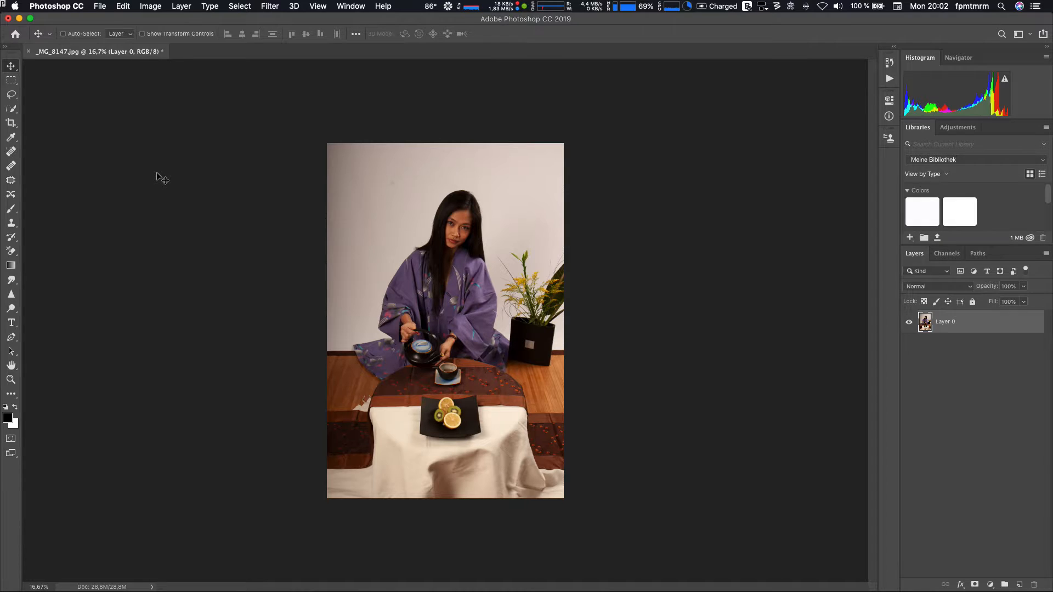
# - Try a 1:1 square crop framing the woman from her face down to the teacup, and undo it
pyautogui.press('c')
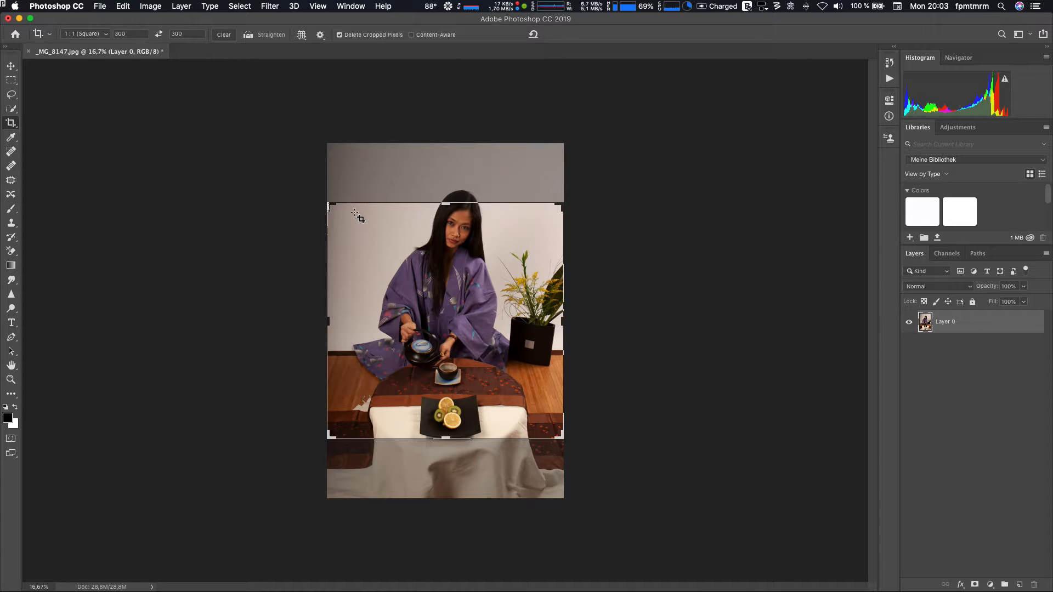
pyautogui.moveTo(372, 223); pyautogui.dragTo(548, 396)
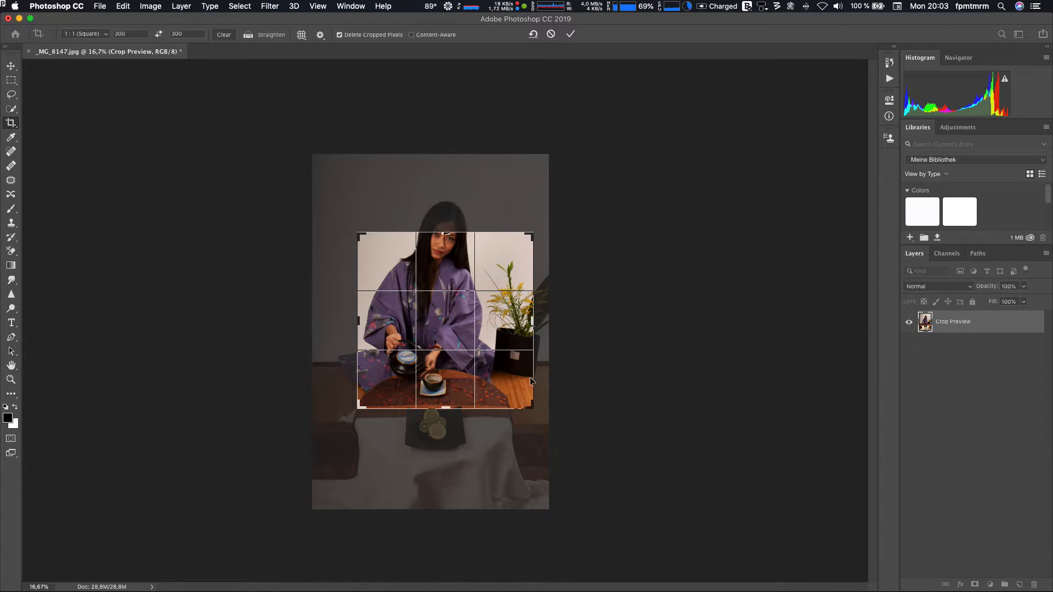
pyautogui.press('Return')
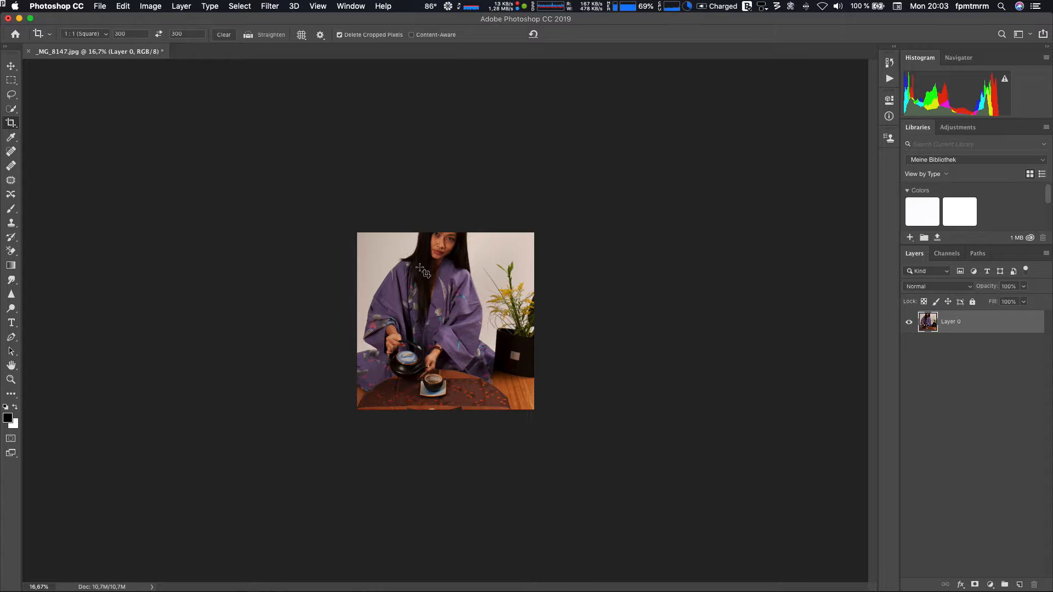
pyautogui.press('super+z')
# - Draw a square crop frame around the woman's head and shoulders, clear the 1:1 ratio and reset the frame
pyautogui.moveTo(387, 177)
pyautogui.mouseDown()
pyautogui.moveTo(387, 218)
pyautogui.moveTo(421, 319)
pyautogui.moveTo(475, 374)
pyautogui.moveTo(516, 385)
pyautogui.moveTo(508, 381)
pyautogui.mouseUp()
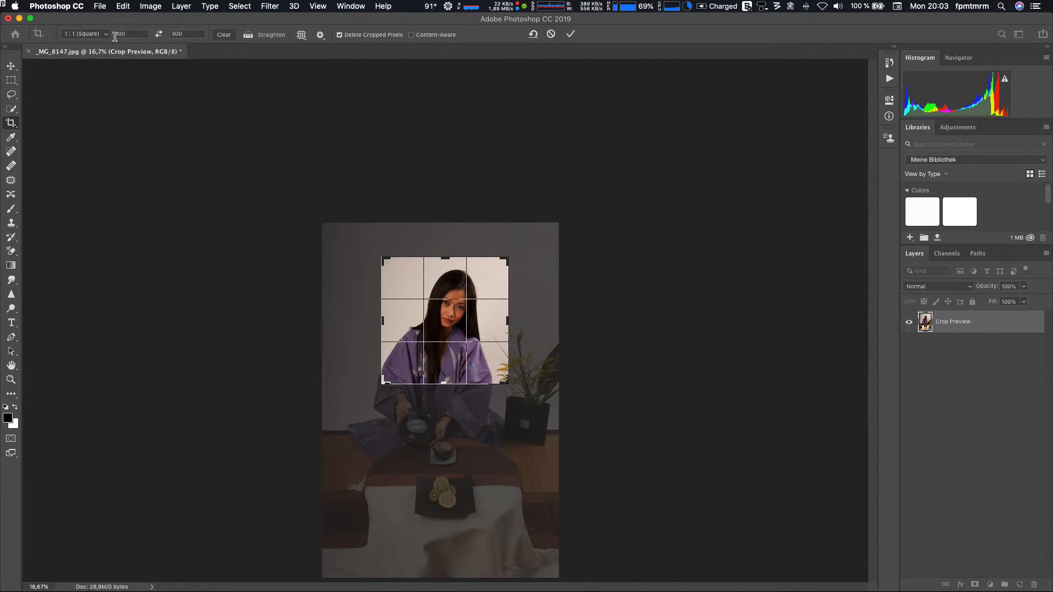
pyautogui.click(224, 34)
pyautogui.press('Escape')
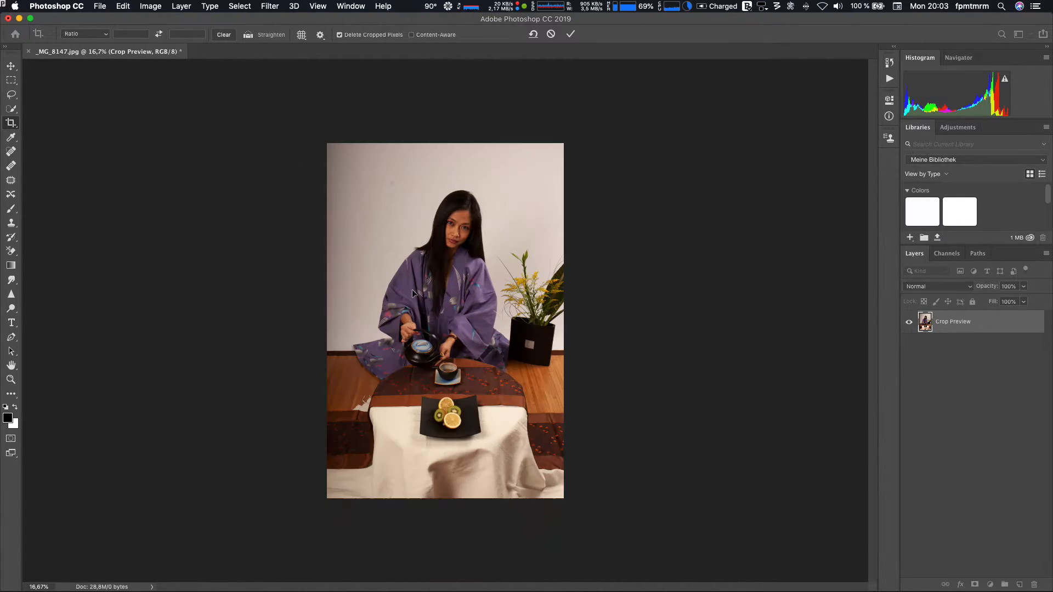
# - Try a crop with unconstrained ratio from above the woman's head down to the teacup, and undo it
pyautogui.moveTo(377, 171); pyautogui.dragTo(523, 395)
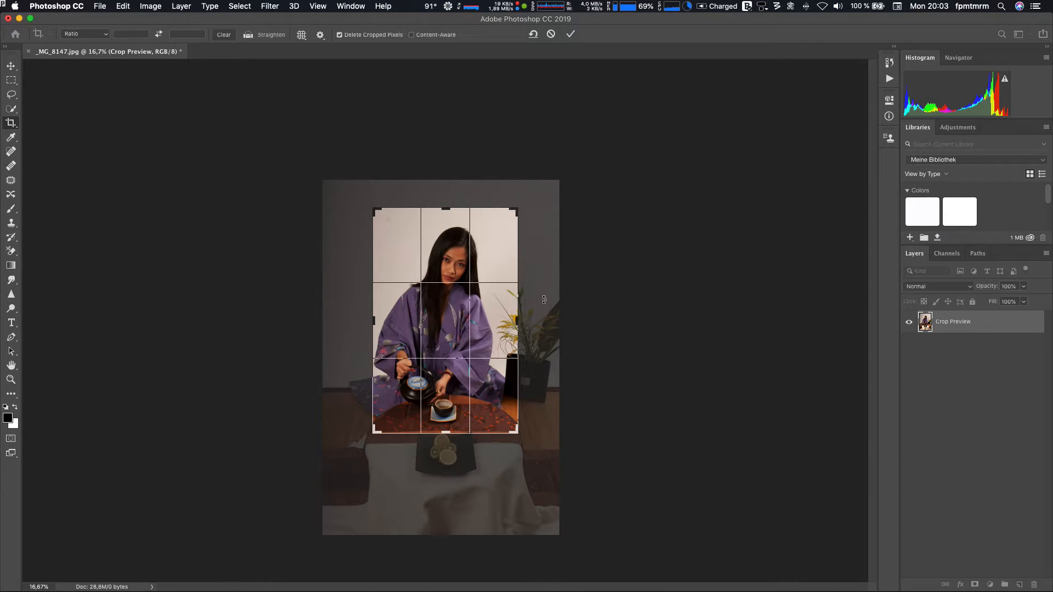
pyautogui.press('Return')
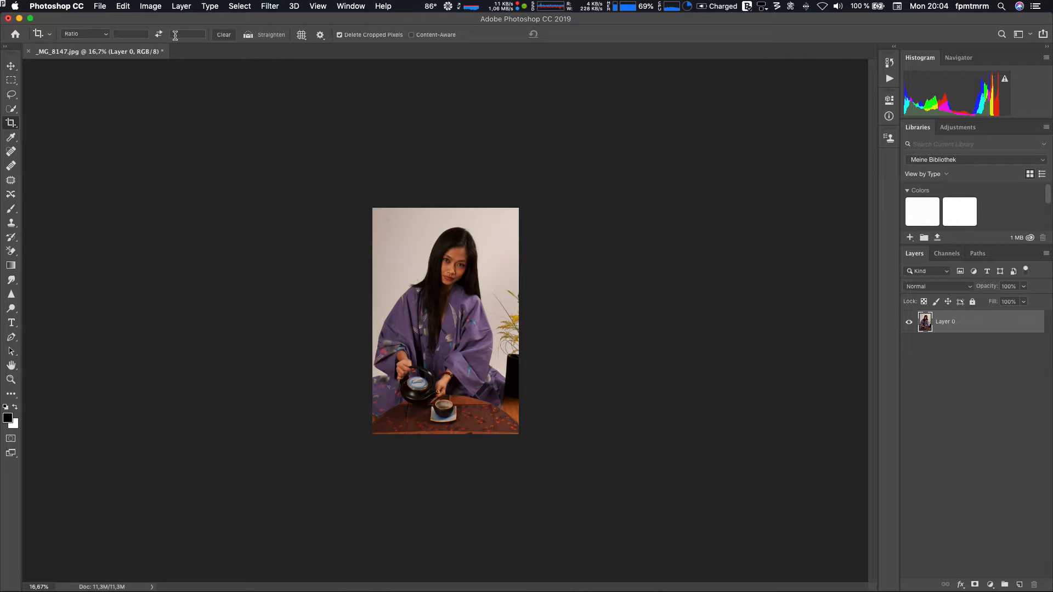
pyautogui.press('super+z')
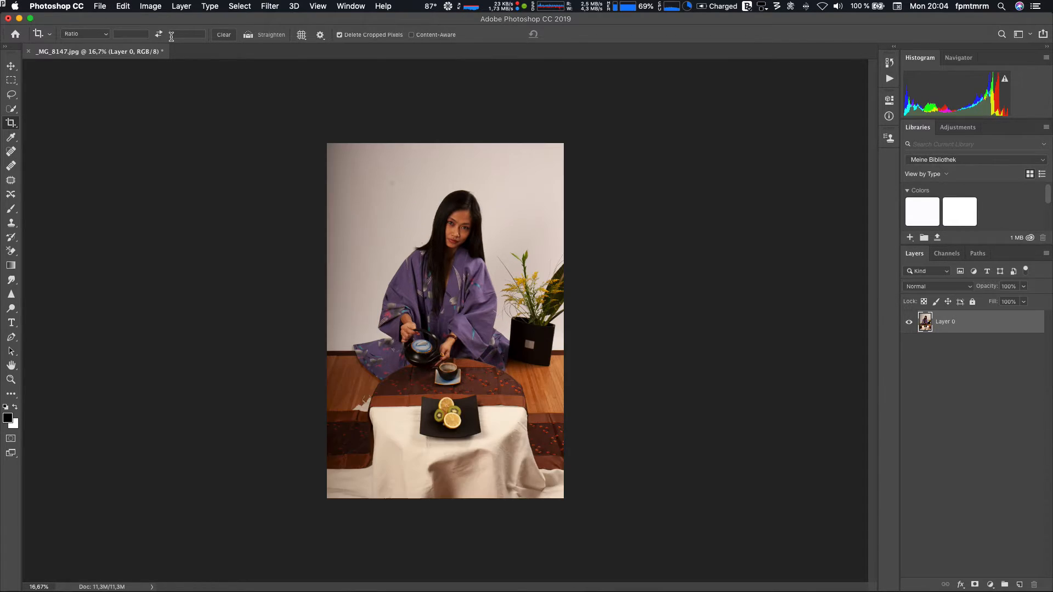
# - Crop the photo around the woman and teacup with the 4 x 5 in 300 ppi preset
pyautogui.click(104, 35)
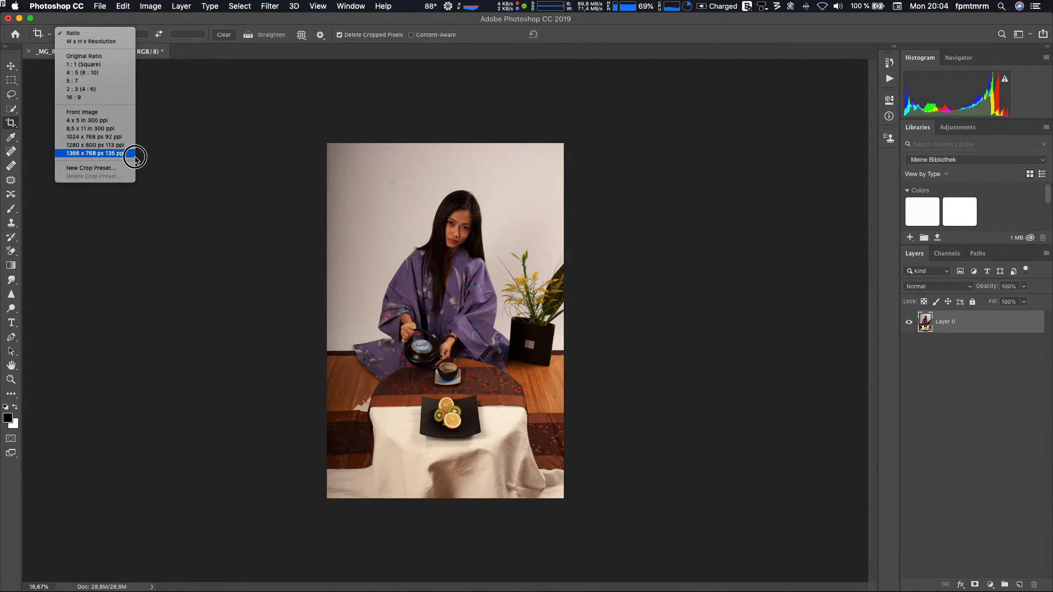
pyautogui.click(131, 121)
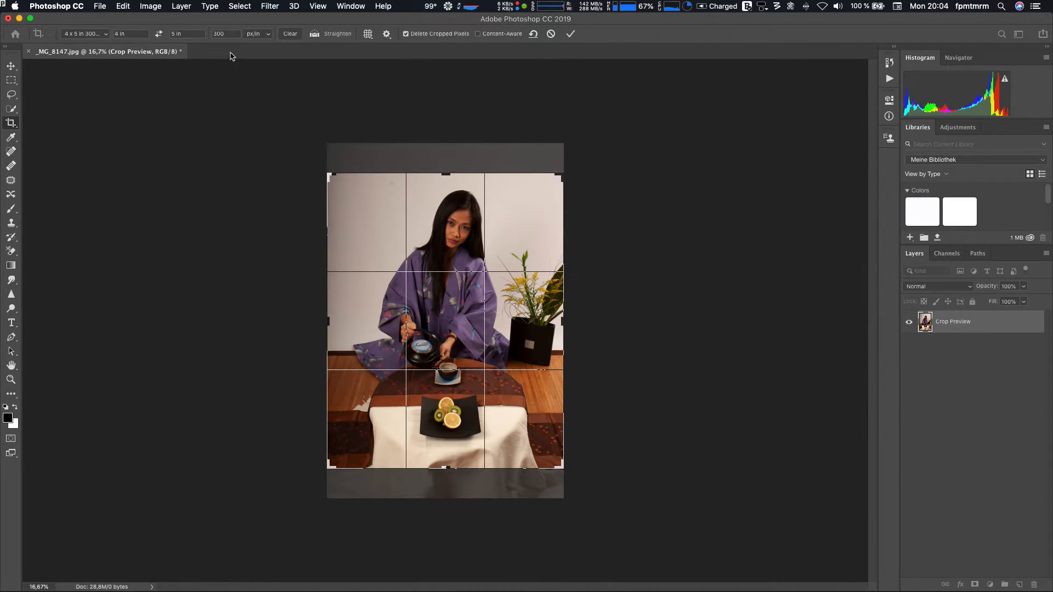
pyautogui.moveTo(329, 467)
pyautogui.mouseDown()
pyautogui.moveTo(360, 429)
pyautogui.moveTo(327, 402)
pyautogui.moveTo(376, 414)
pyautogui.moveTo(360, 429)
pyautogui.moveTo(347, 399)
pyautogui.moveTo(384, 403)
pyautogui.moveTo(389, 416)
pyautogui.mouseUp()
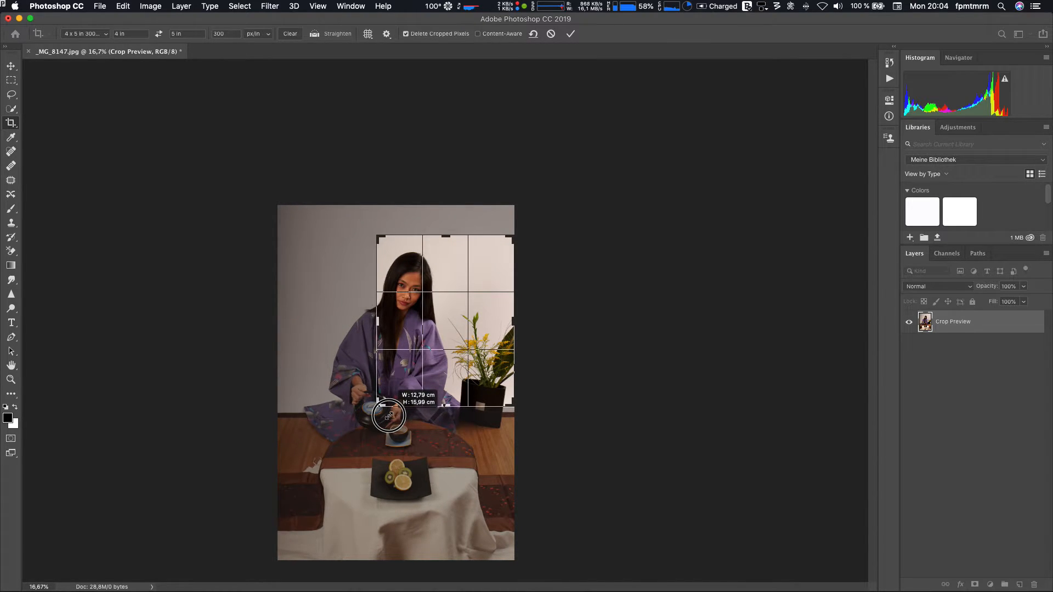
pyautogui.moveTo(443, 356)
pyautogui.mouseDown()
pyautogui.moveTo(436, 362)
pyautogui.moveTo(493, 351)
pyautogui.moveTo(486, 360)
pyautogui.mouseUp()
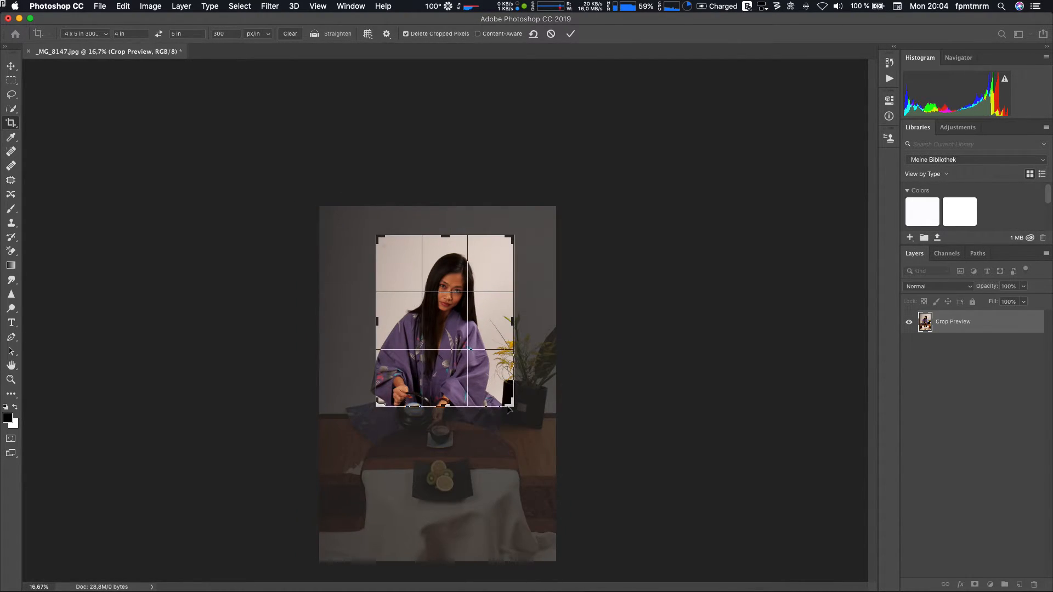
pyautogui.moveTo(513, 406)
pyautogui.mouseDown()
pyautogui.moveTo(531, 429)
pyautogui.moveTo(502, 388)
pyautogui.moveTo(508, 373)
pyautogui.mouseUp()
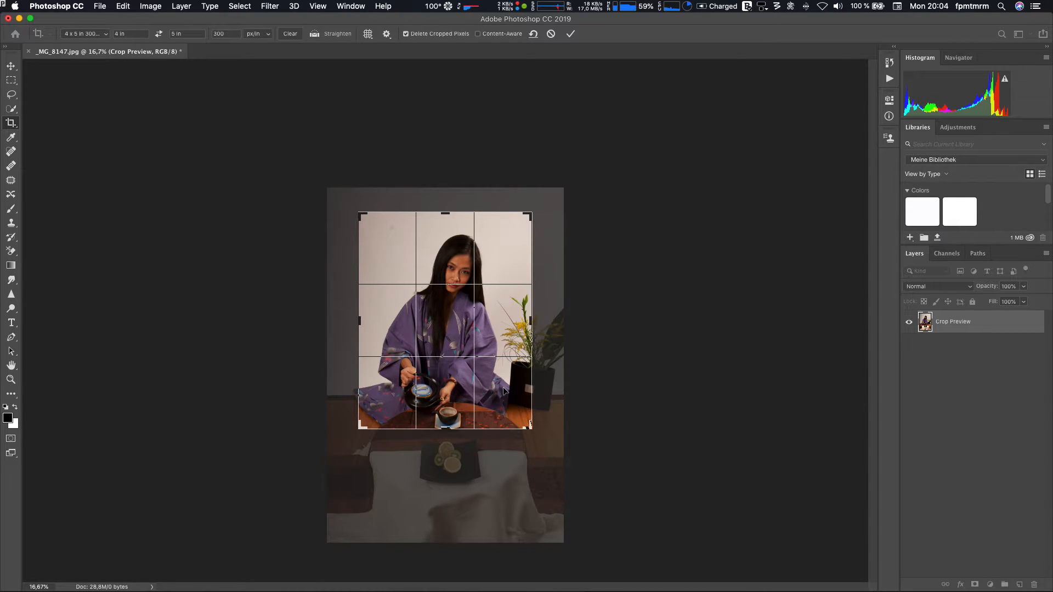
pyautogui.press('Return')
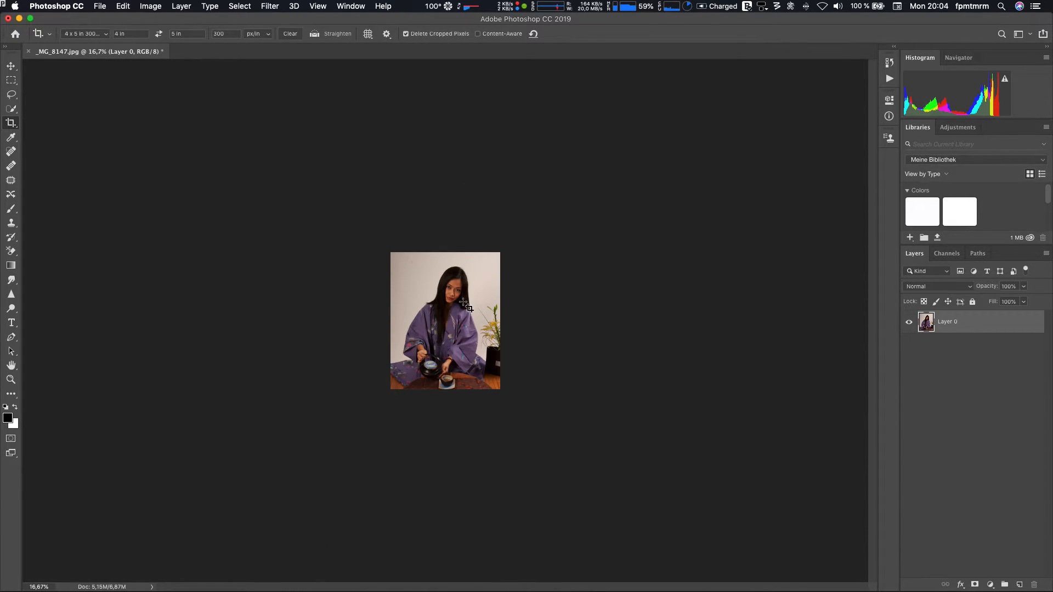
# - Check the cropped photo's dimensions and resolution, and inspect its pixel detail up close
pyautogui.click(127, 588)
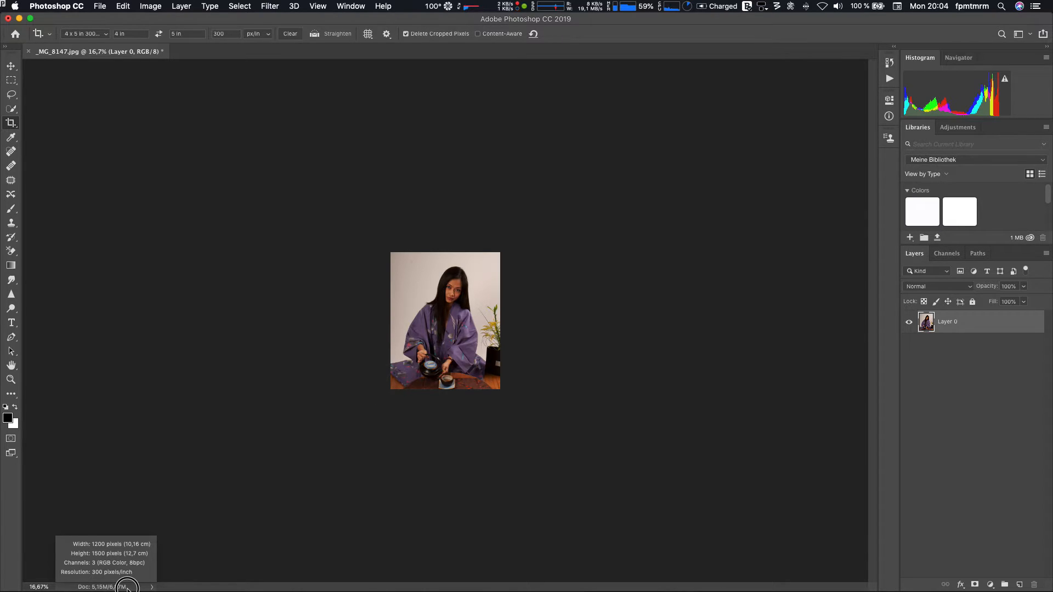
pyautogui.moveTo(127, 590); pyautogui.dragTo(165, 431)
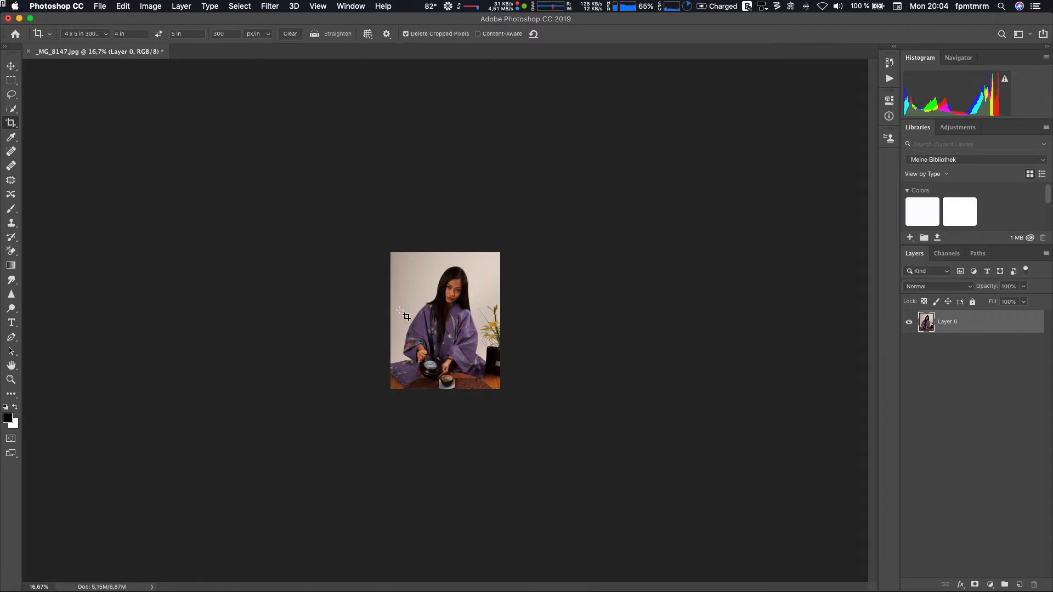
pyautogui.scroll(5, 453, 305)
pyautogui.scroll(12, 453, 305)
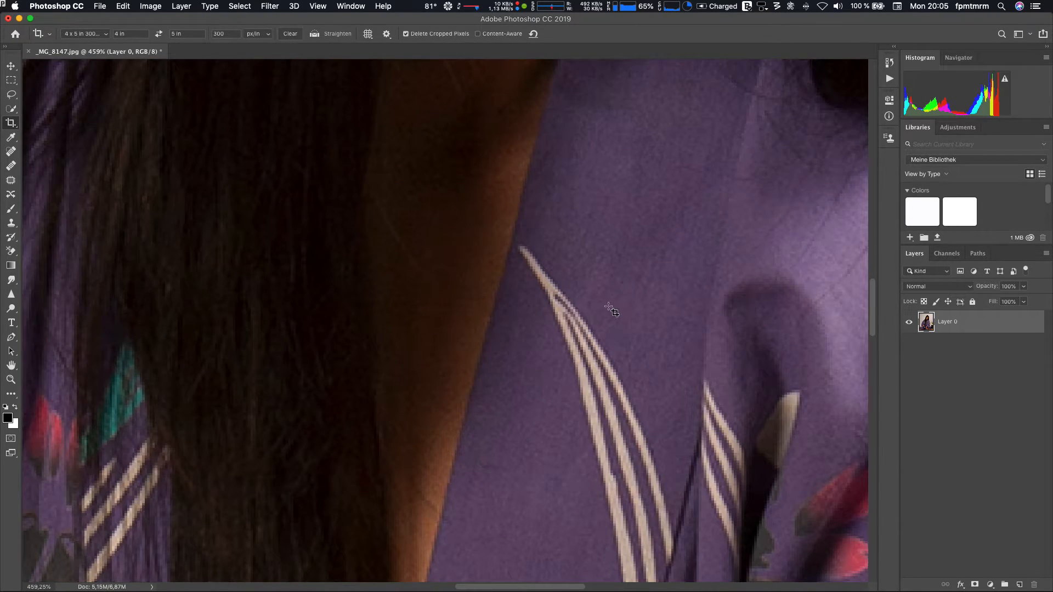
pyautogui.scroll(-12, 599, 345)
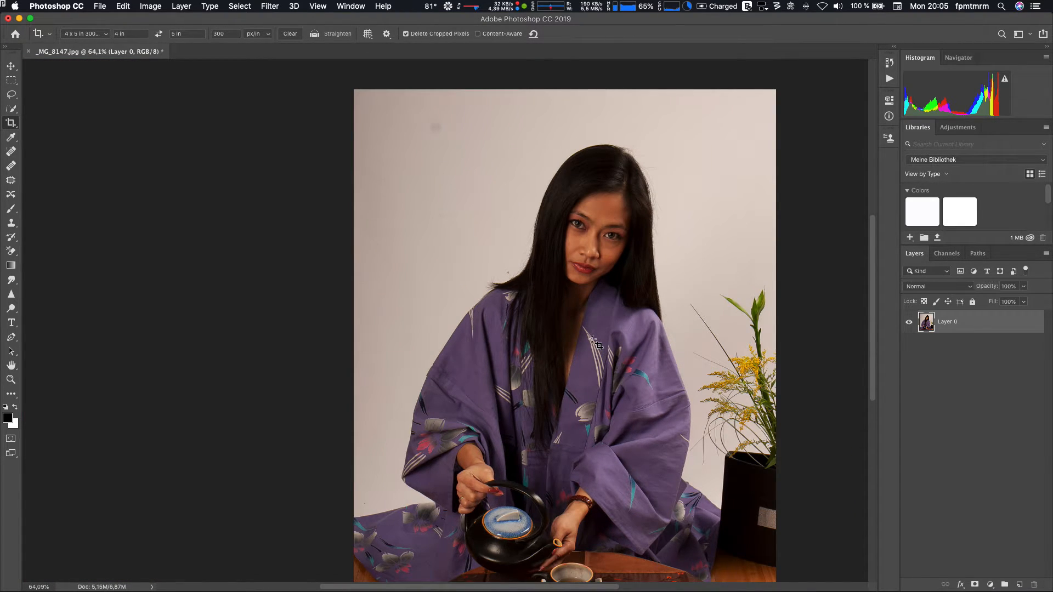
# - Undo the 4 x 5 in crop and bring the woman's face into view in the restored photo
pyautogui.press('super+z')
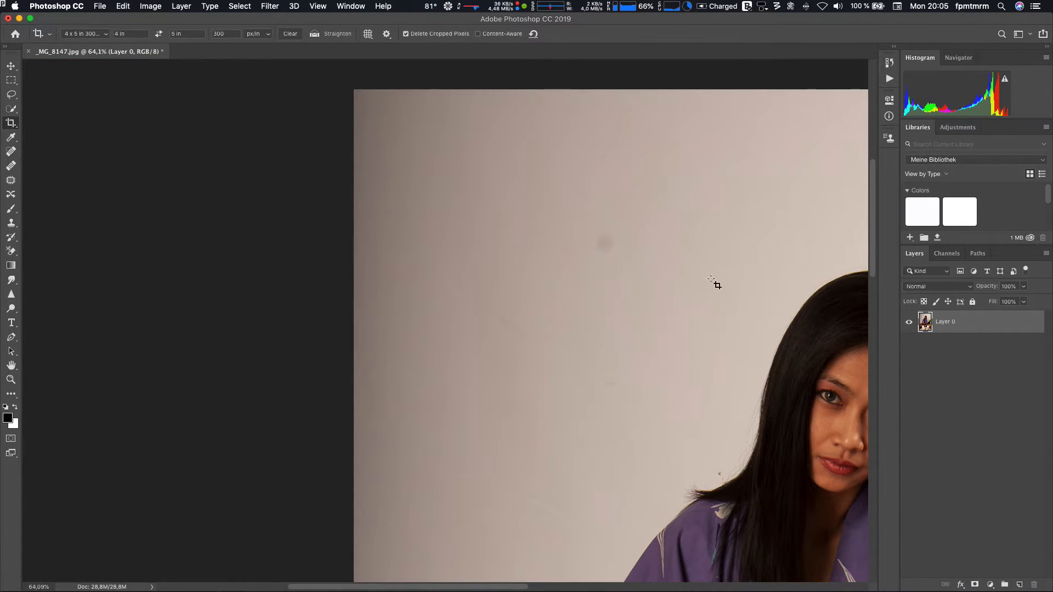
pyautogui.hscroll(10, 418, 214)
pyautogui.scroll(-4, 419, 214)
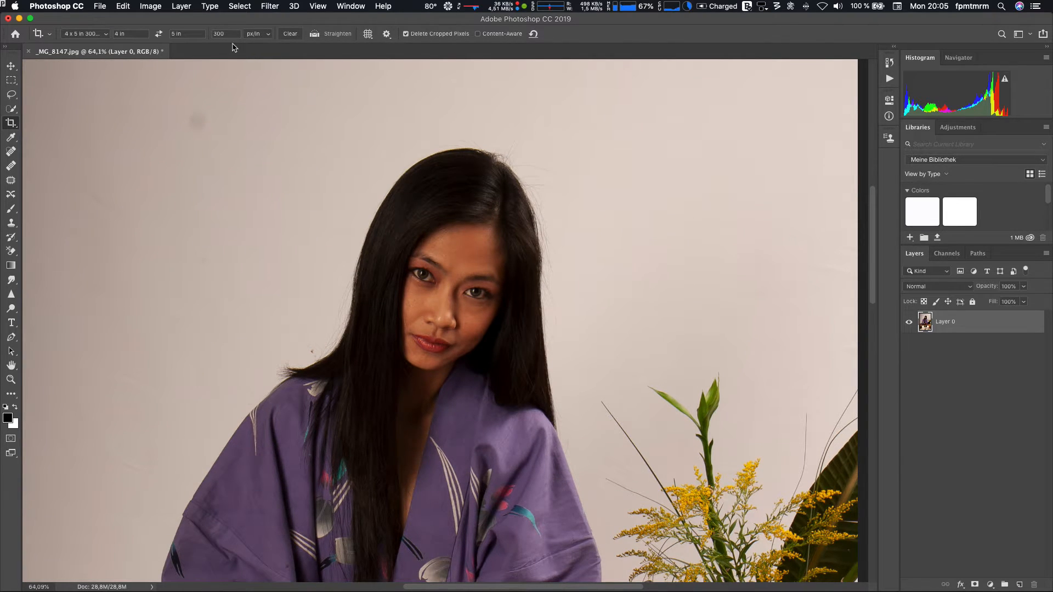
# - View the photo at 100% and fit it back on screen
pyautogui.press('super')
pyautogui.click(315, 5)
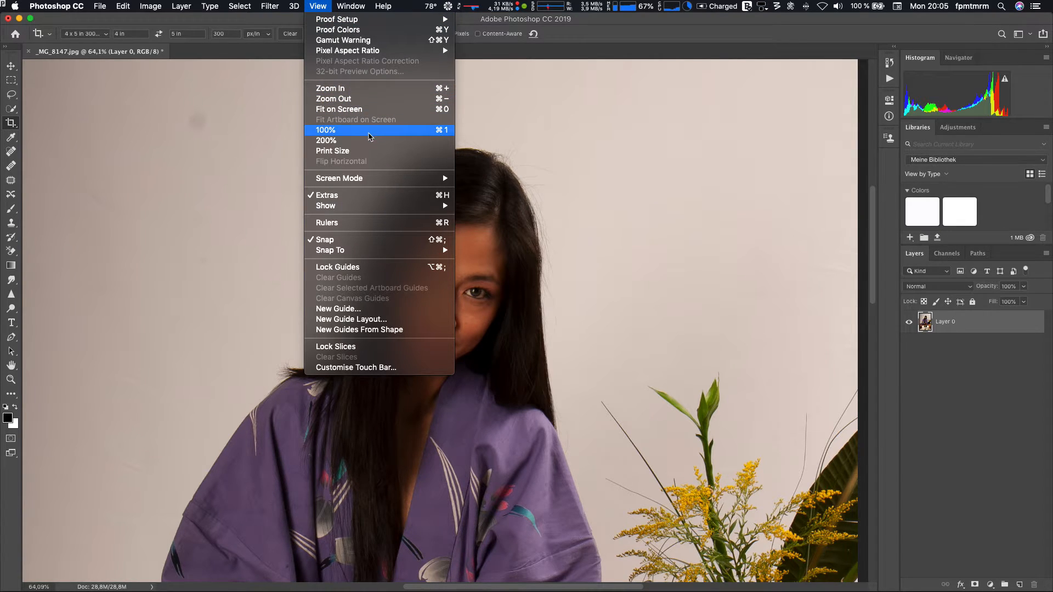
pyautogui.click(369, 135)
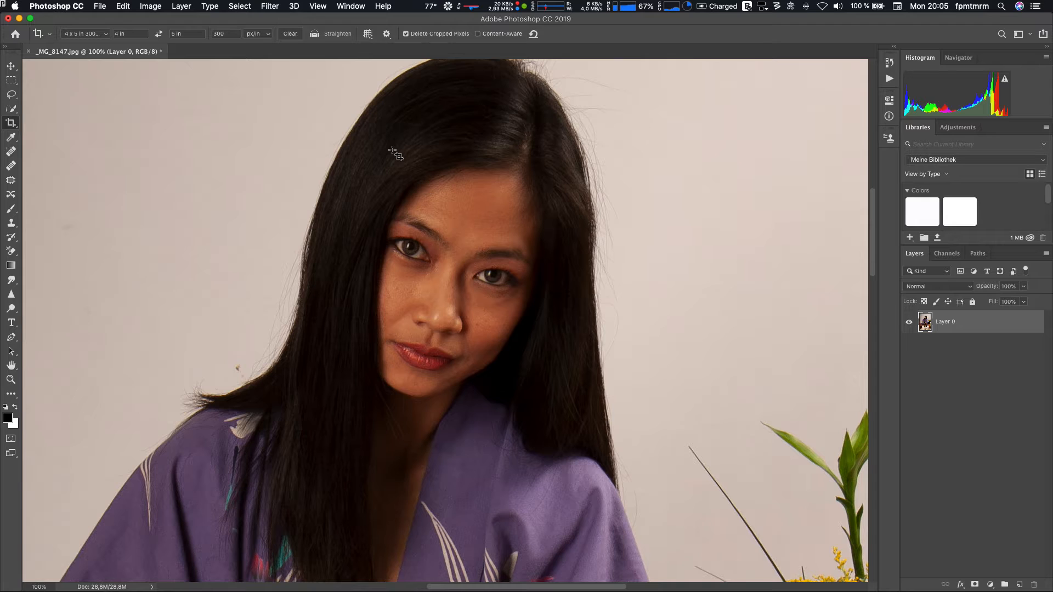
pyautogui.press('super+0')
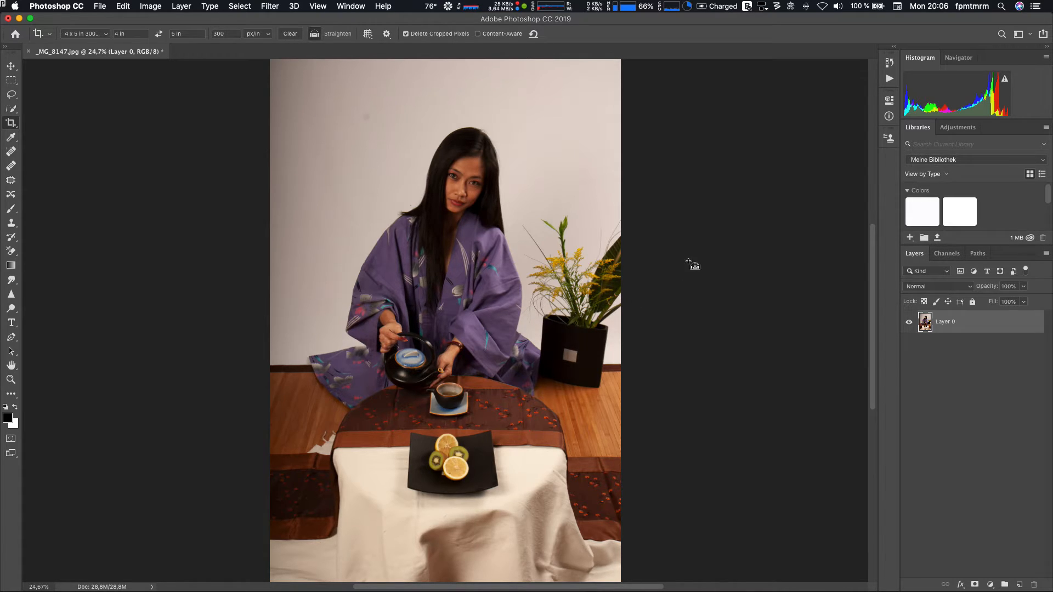
pyautogui.press('super+Tab')
pyautogui.click(392, 313)
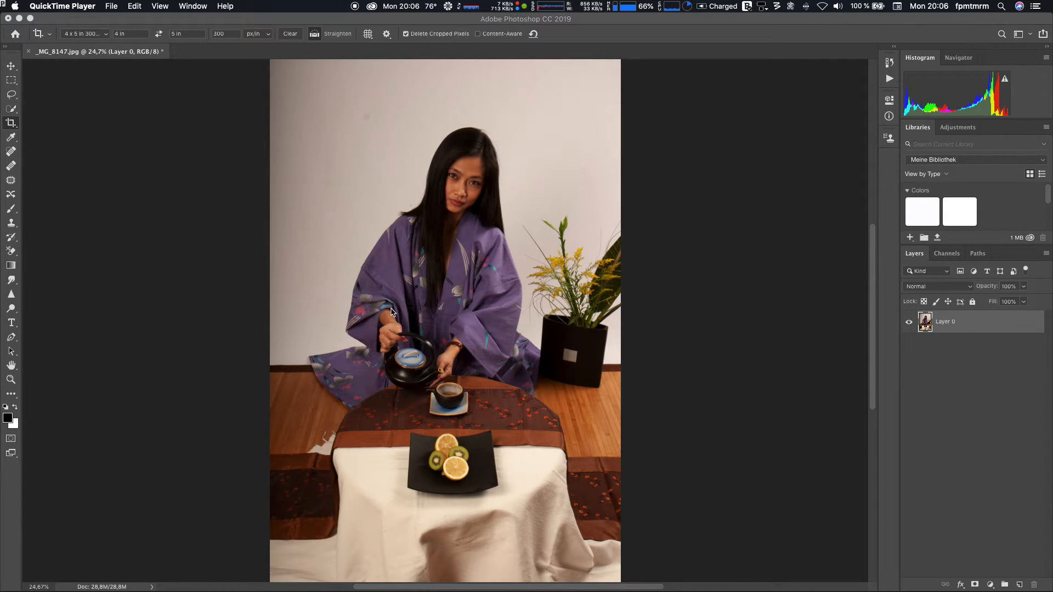
pyautogui.click(394, 310)
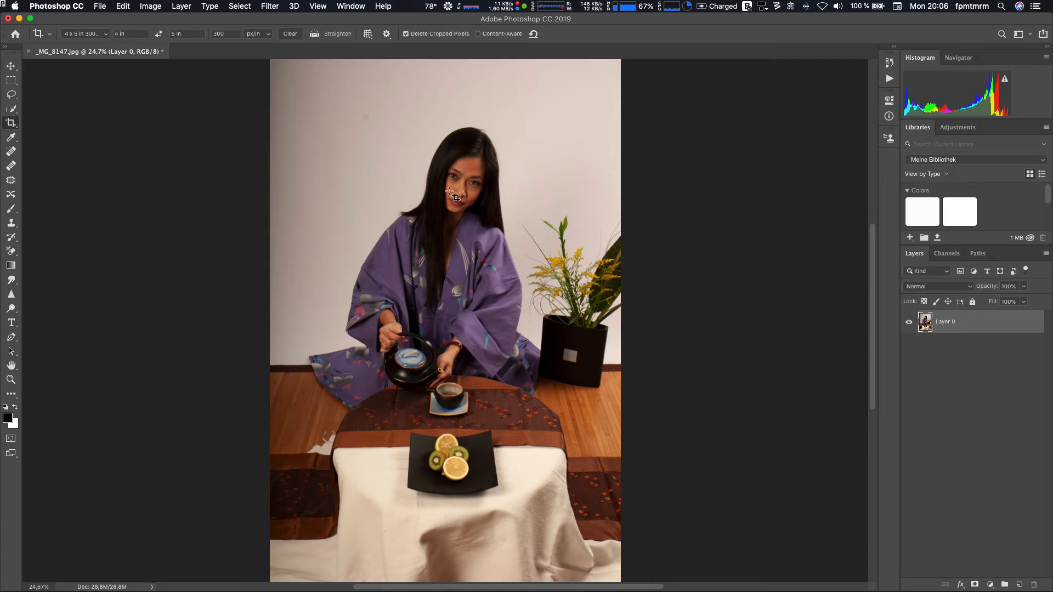
# - Zoom smoothly in and out on the woman's face, hands and teapot to examine details against the whole photo
pyautogui.scroll(10, 449, 191)
pyautogui.scroll(-10, 449, 191)
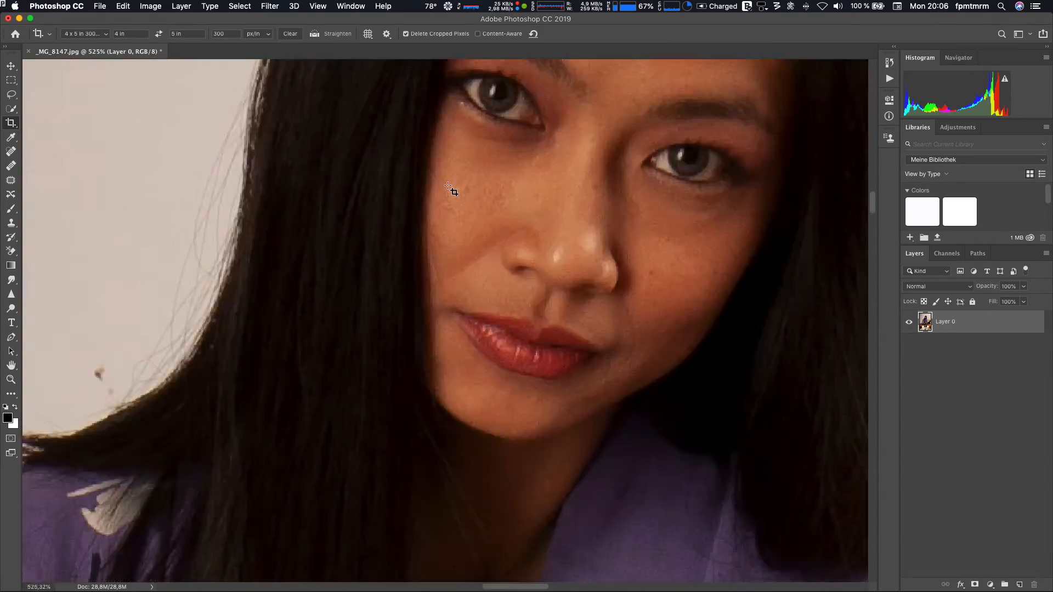
pyautogui.scroll(8, 449, 191)
pyautogui.scroll(-6, 449, 191)
pyautogui.scroll(4, 451, 191)
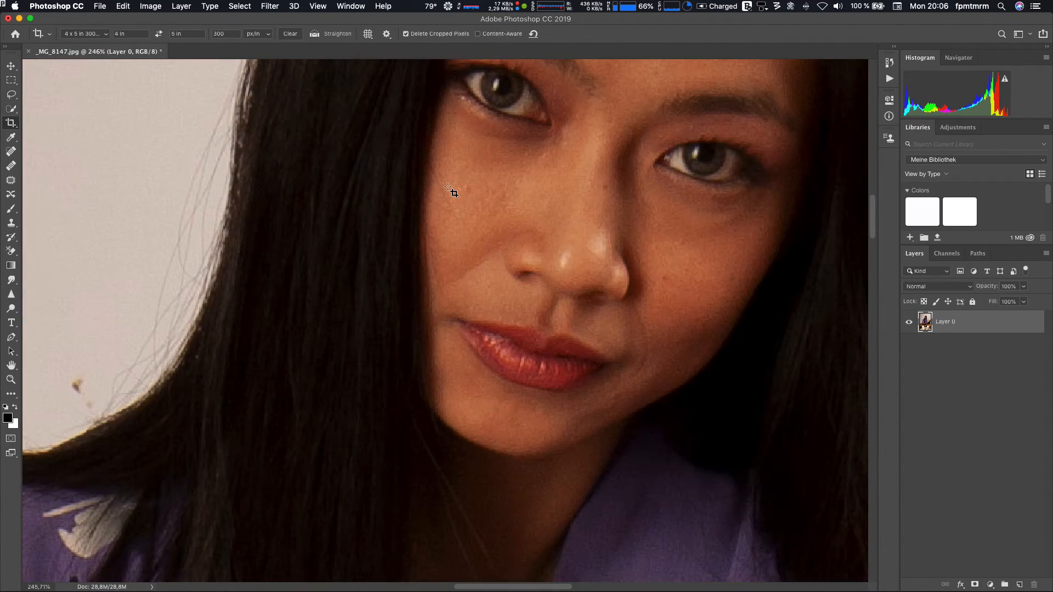
pyautogui.scroll(-3, 451, 190)
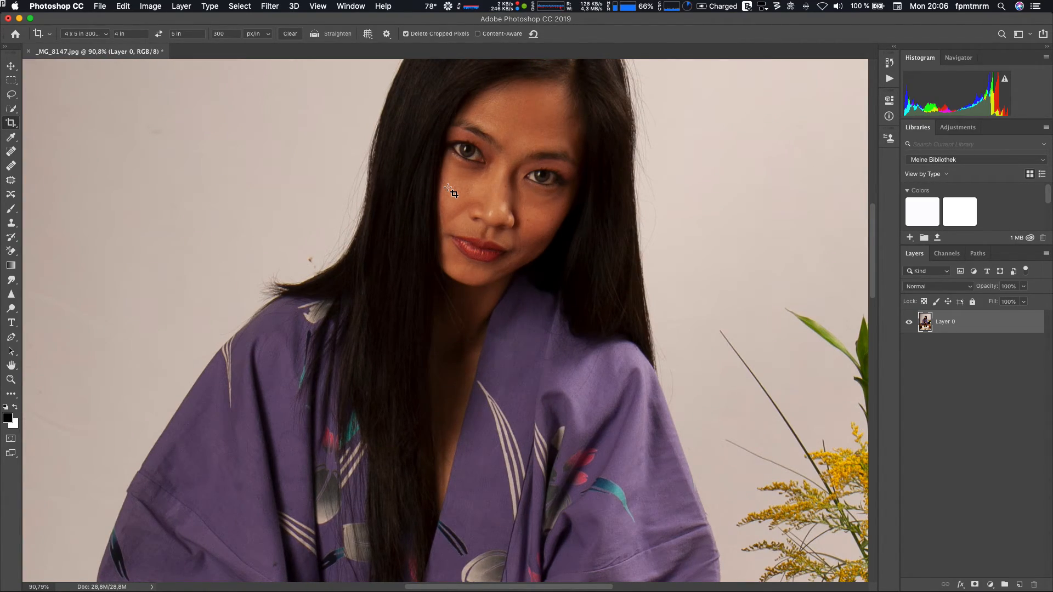
pyautogui.scroll(3, 465, 150)
pyautogui.scroll(-5, 466, 154)
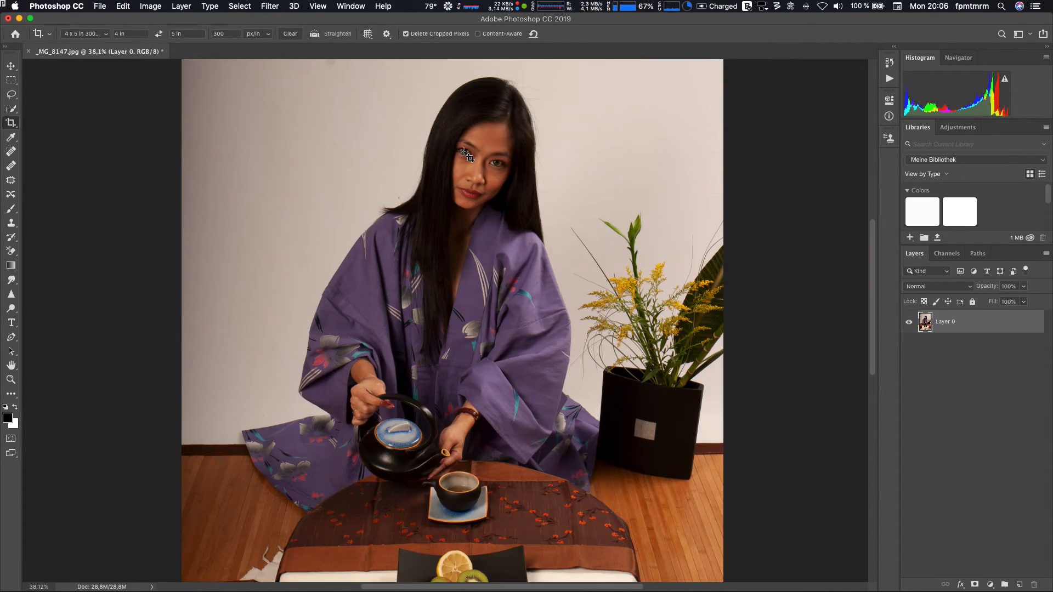
pyautogui.scroll(5, 462, 473)
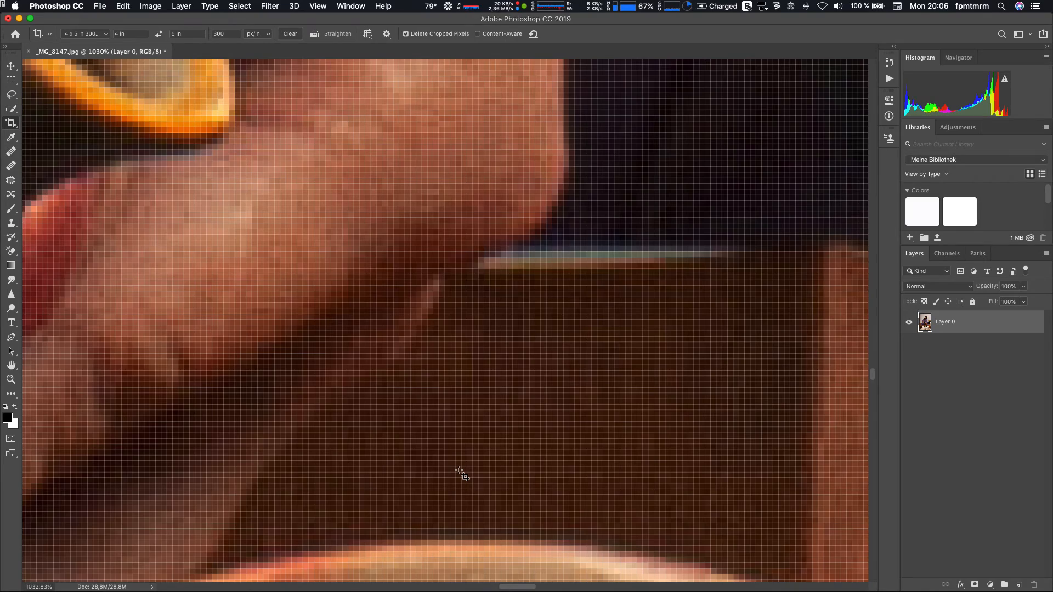
pyautogui.scroll(-4, 462, 473)
pyautogui.scroll(2, 462, 475)
pyautogui.scroll(-5, 462, 475)
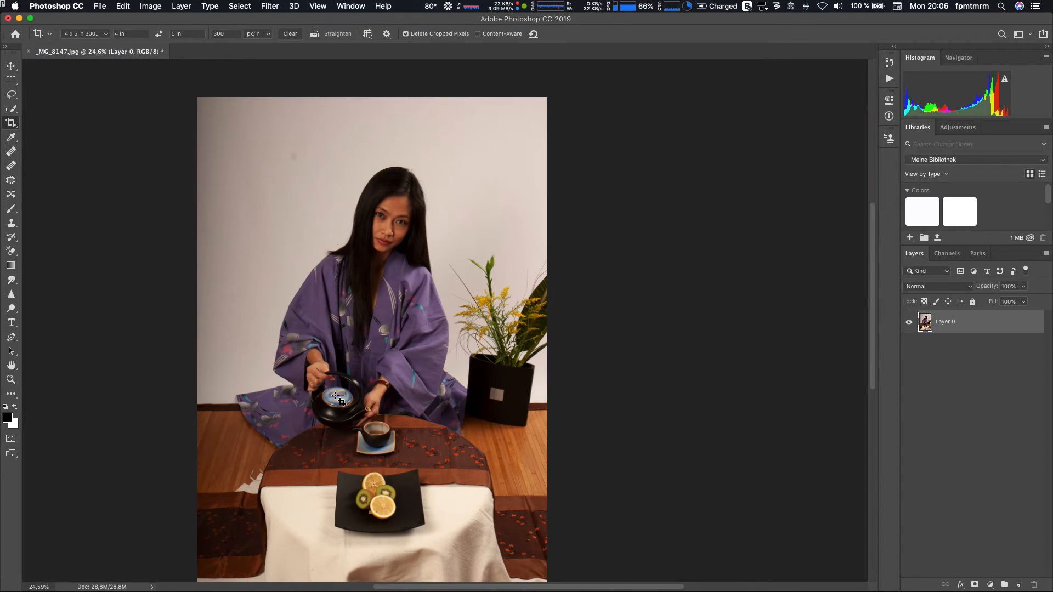
pyautogui.scroll(4, 552, 362)
pyautogui.scroll(-5, 527, 354)
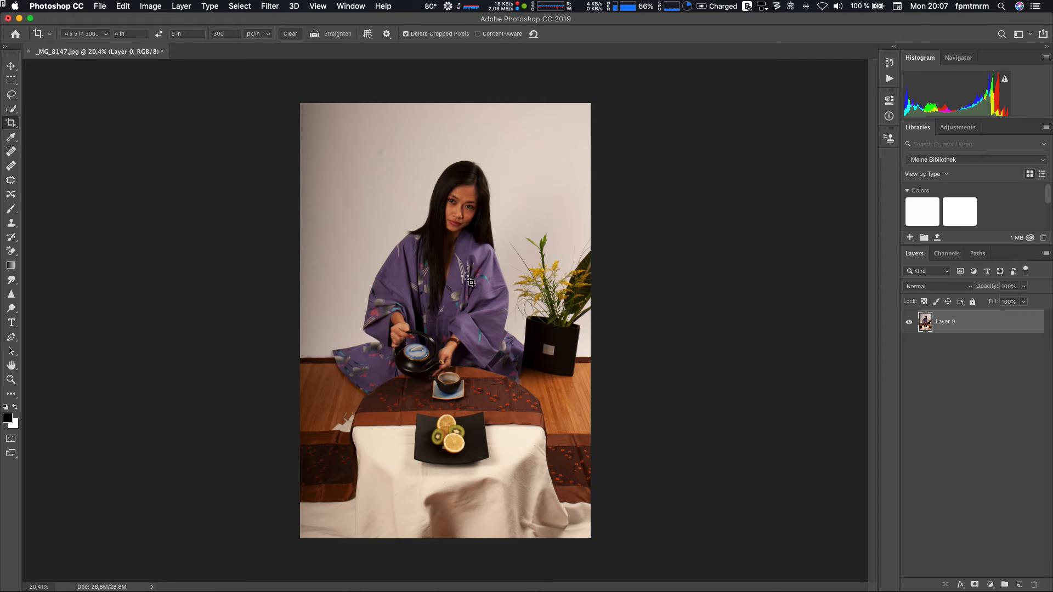
# - Zoom in stepwise on the kimono and teapot to 66.67%, and step back out to 25%
pyautogui.press('super+plus')
pyautogui.press('super+plus')
pyautogui.press('super+plus')
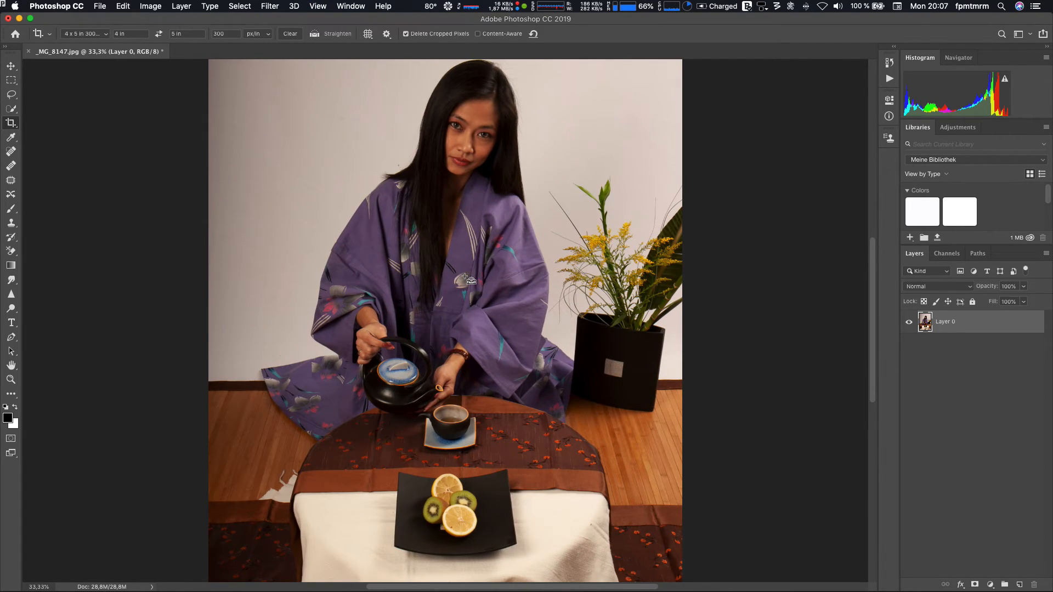
pyautogui.press('super+plus')
pyautogui.press('super+plus')
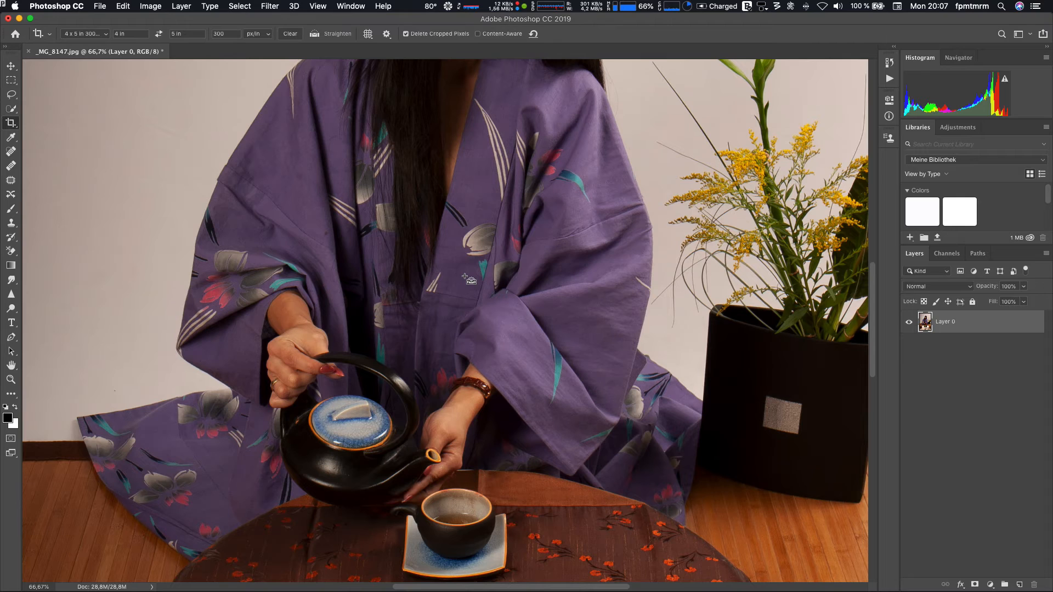
pyautogui.press('super+minus')
pyautogui.press('super+minus')
pyautogui.press('super+minus')
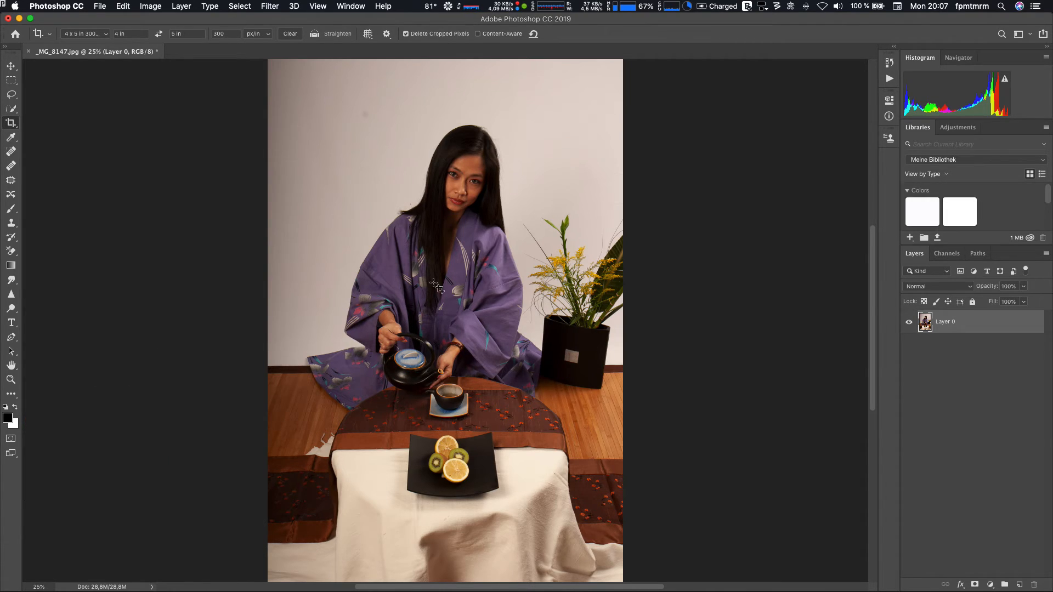
# - Zoom smoothly between the woman, kimono and table, finishing on a close-up of the teapot and hands at about 198%
pyautogui.press('super')
pyautogui.press('super+space')
pyautogui.moveTo(397, 132); pyautogui.dragTo(409, 188)
pyautogui.moveTo(497, 214)
pyautogui.mouseDown()
pyautogui.moveTo(555, 237)
pyautogui.moveTo(511, 196)
pyautogui.moveTo(482, 193)
pyautogui.moveTo(502, 194)
pyautogui.mouseUp()
pyautogui.moveTo(440, 387); pyautogui.dragTo(468, 401)
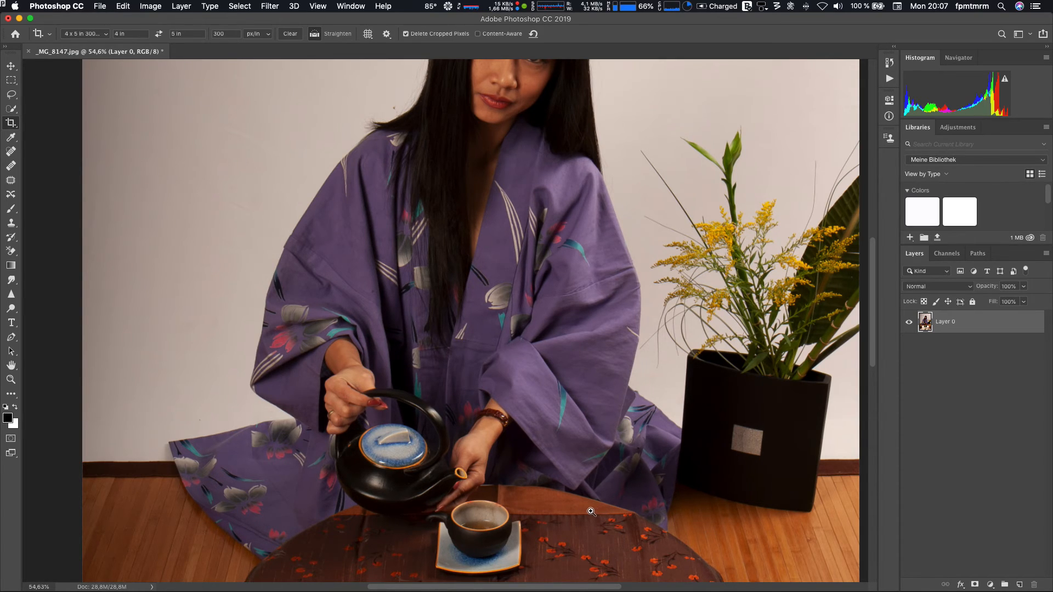
pyautogui.moveTo(417, 484); pyautogui.dragTo(406, 453)
pyautogui.moveTo(478, 189); pyautogui.dragTo(481, 222)
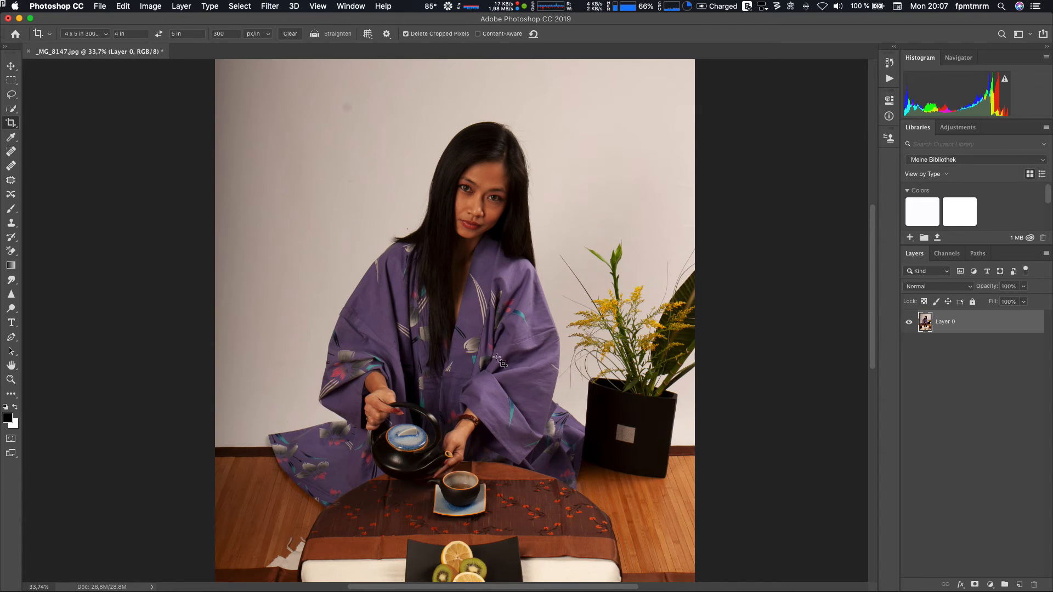
pyautogui.moveTo(418, 454); pyautogui.dragTo(495, 472)
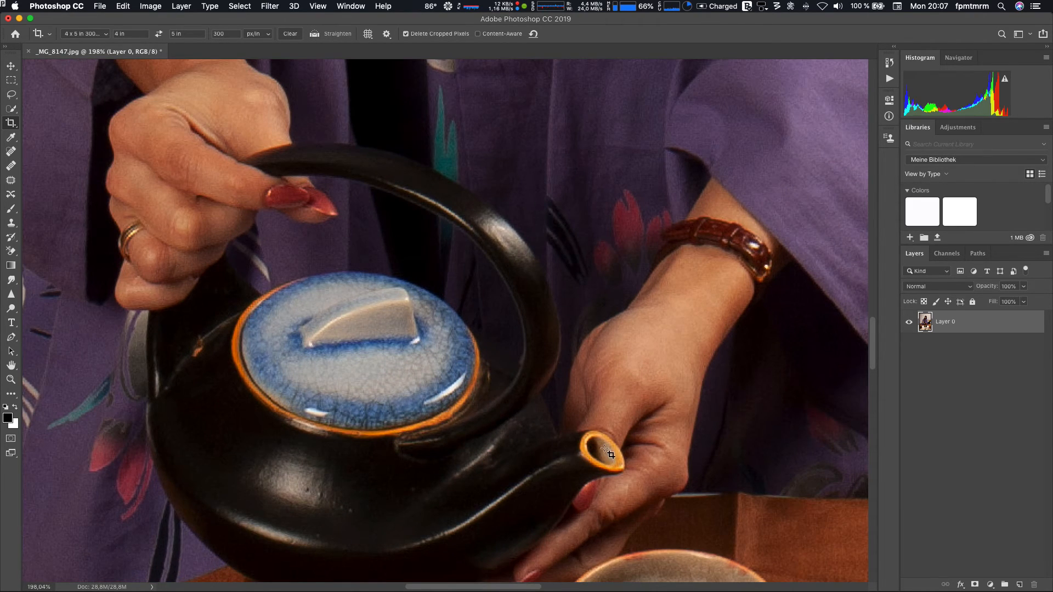
# - Pan the teapot close-up slightly, activate the Hand tool and switch to the Move tool
pyautogui.moveTo(631, 447); pyautogui.dragTo(650, 416)
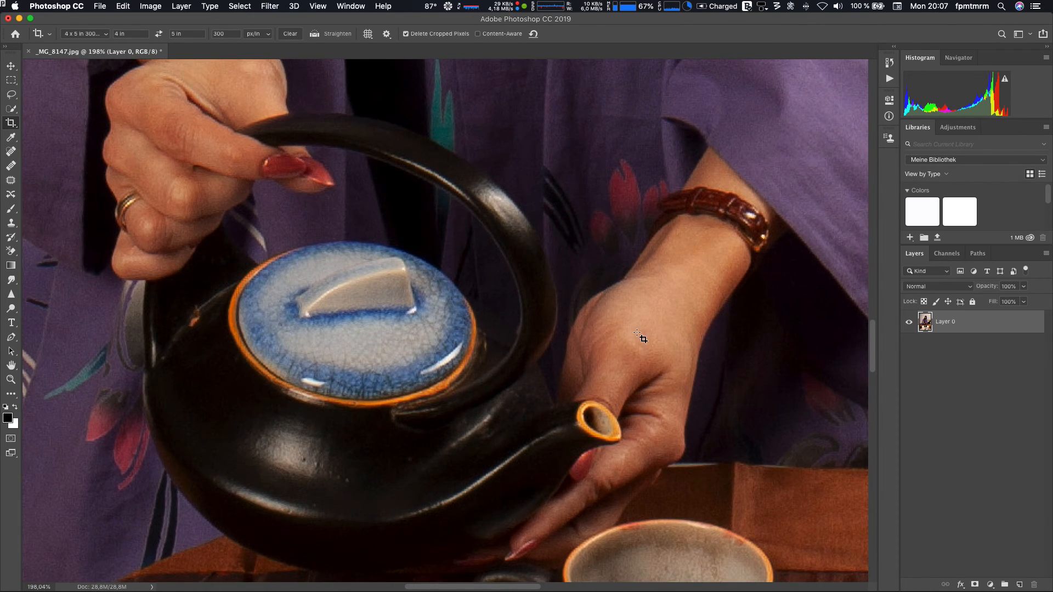
pyautogui.press('h')
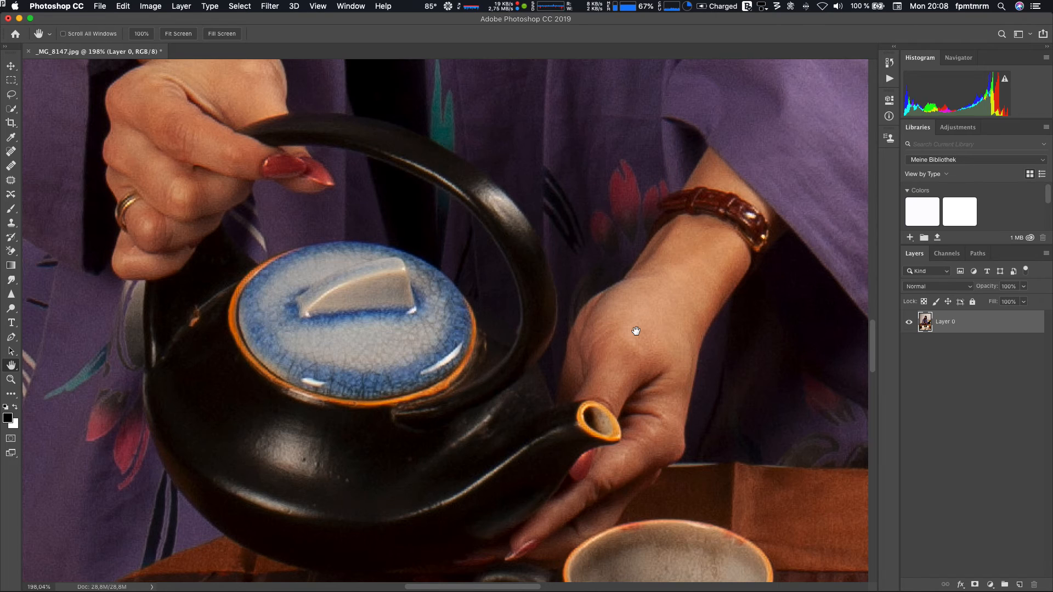
pyautogui.press('v')
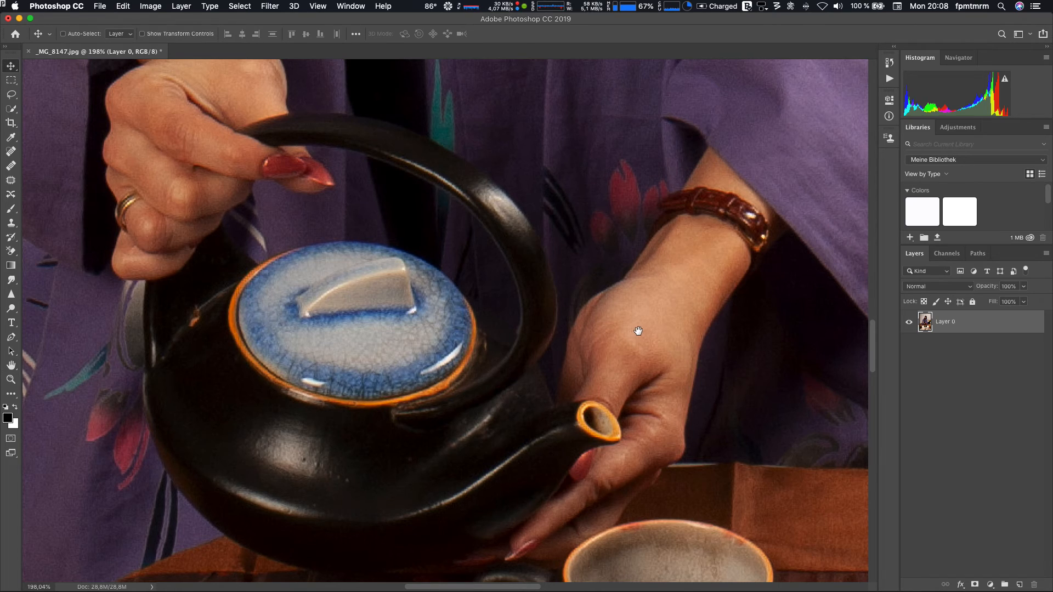
# - Pan the close-up from the teapot to the woman's face, and zoom out to 39.1% to show her with the teapot
pyautogui.moveTo(583, 348); pyautogui.dragTo(516, 374)
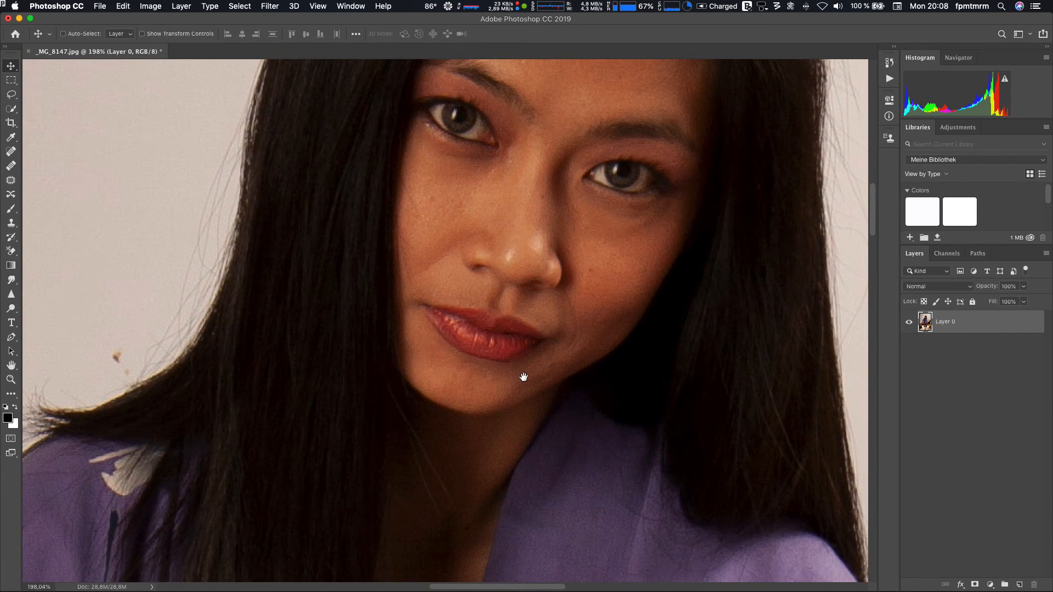
pyautogui.moveTo(617, 281); pyautogui.dragTo(533, 350)
pyautogui.moveTo(663, 350); pyautogui.dragTo(488, 341)
pyautogui.scroll(-5, 487, 366)
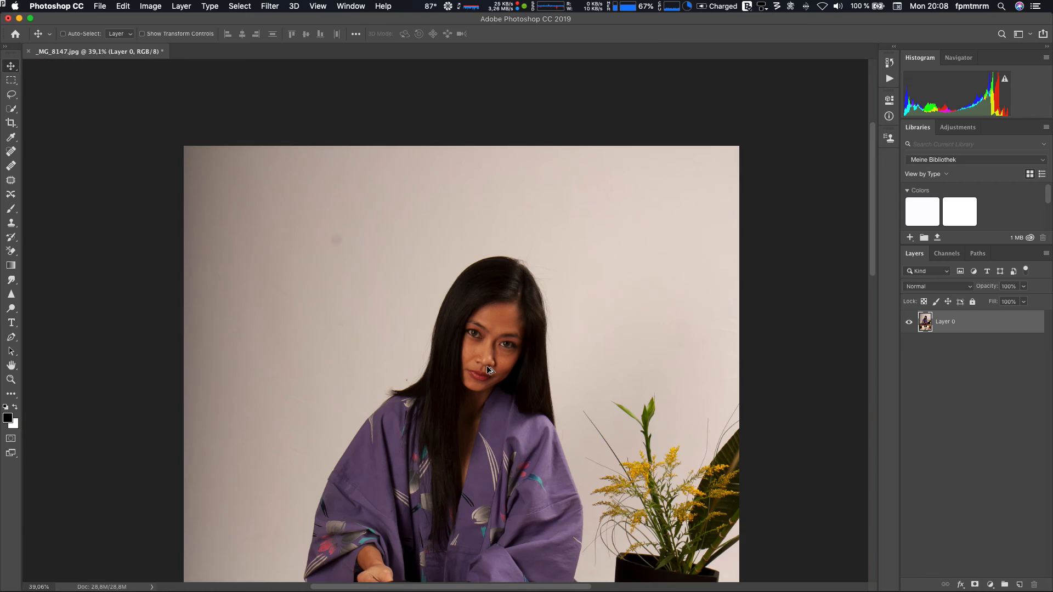
pyautogui.scroll(-5, 482, 335)
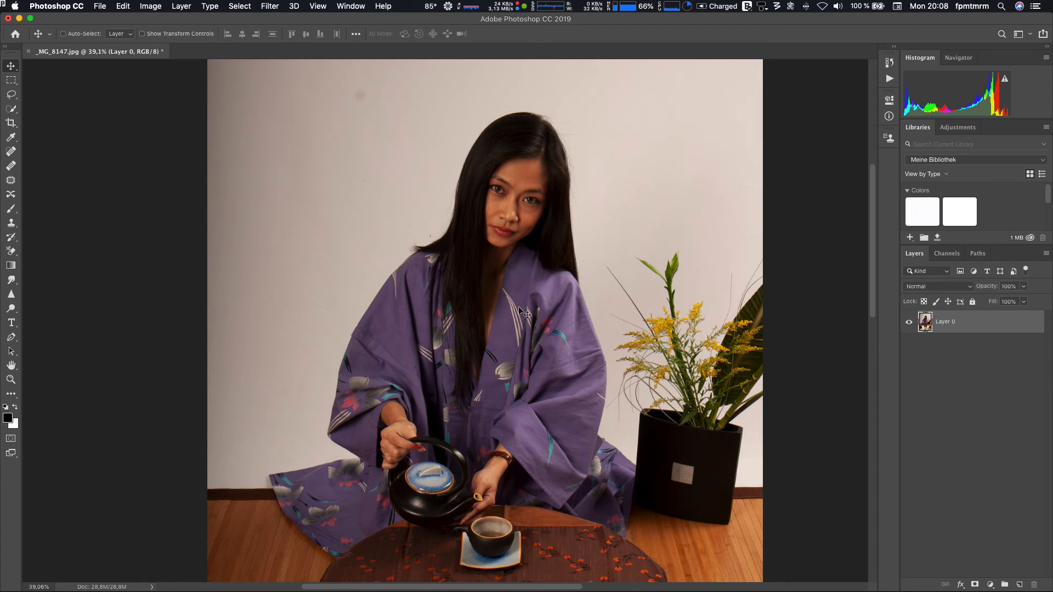
# - View the photo at 100%, pan around the woman's face, kimono and plant, and fit the whole photo on screen
pyautogui.press('super+1')
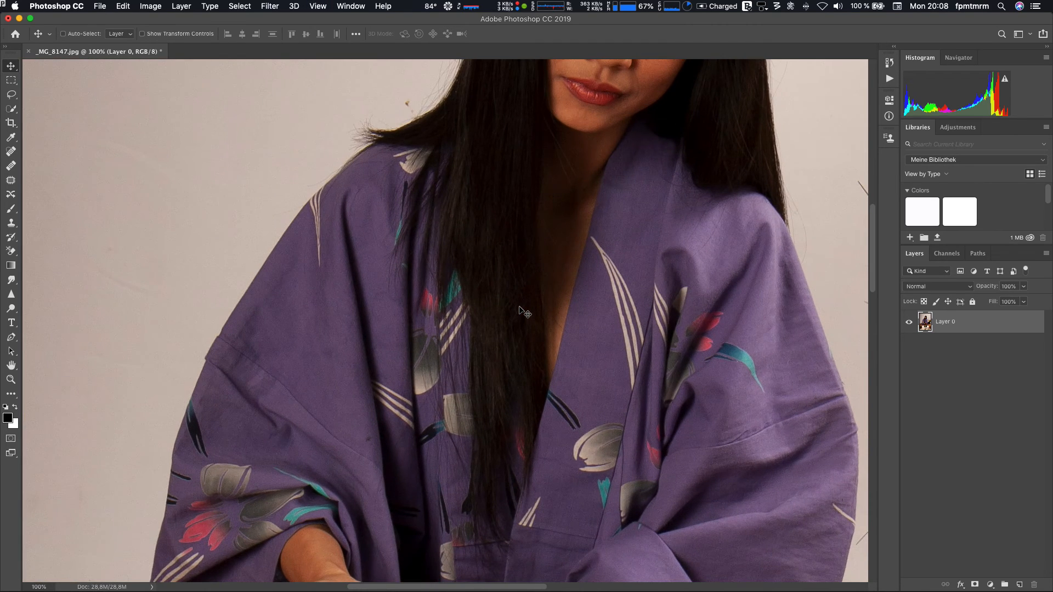
pyautogui.moveTo(563, 283); pyautogui.dragTo(601, 406)
pyautogui.moveTo(632, 263); pyautogui.dragTo(606, 308)
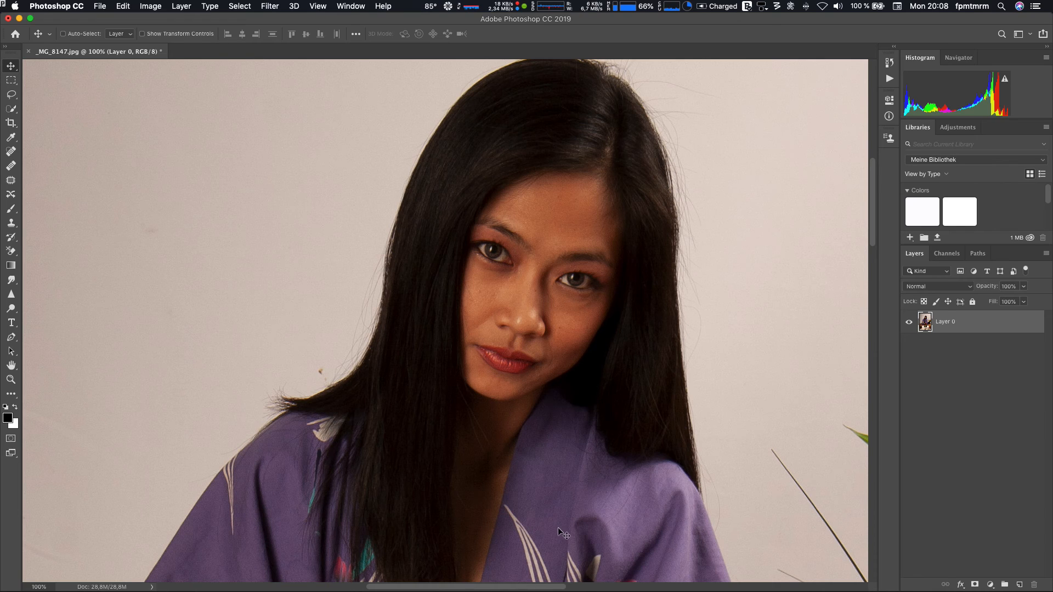
pyautogui.scroll(-5, 642, 539)
pyautogui.hscroll(3, 642, 538)
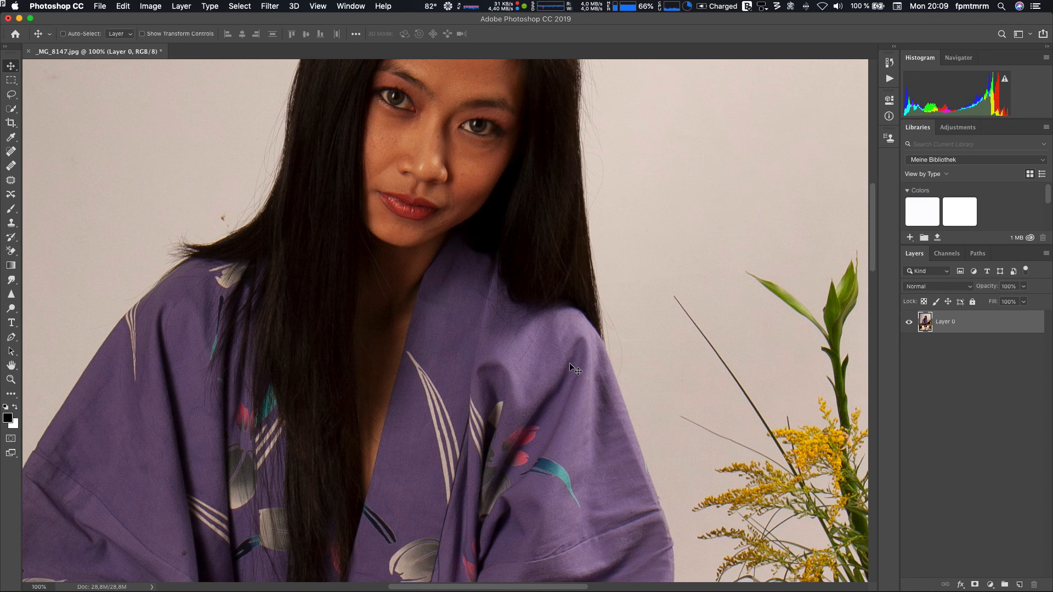
pyautogui.moveTo(539, 235); pyautogui.dragTo(543, 382)
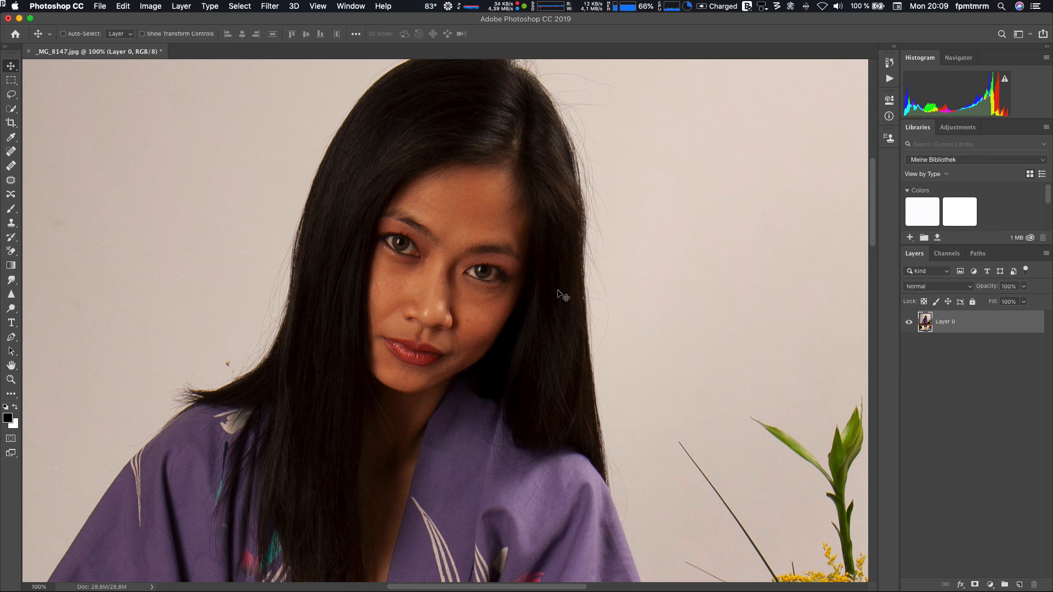
pyautogui.press('super+0')
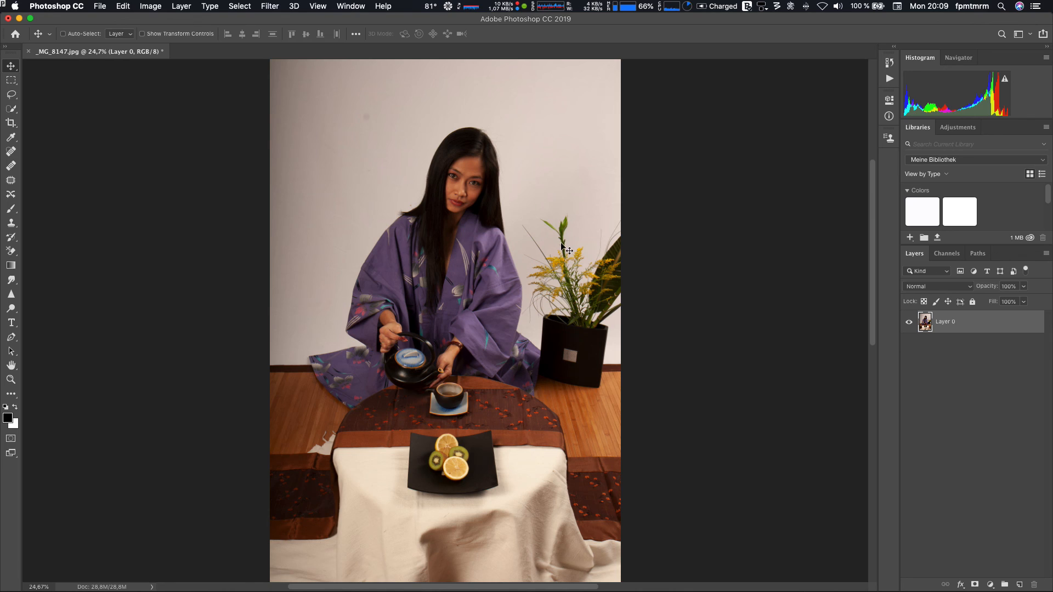
pyautogui.press('super+Tab')
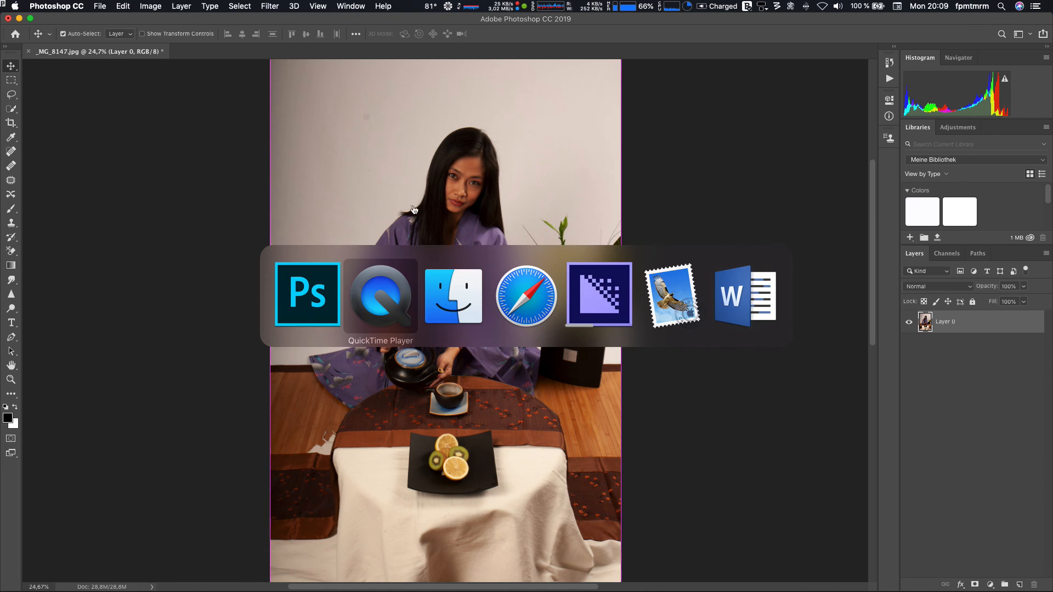